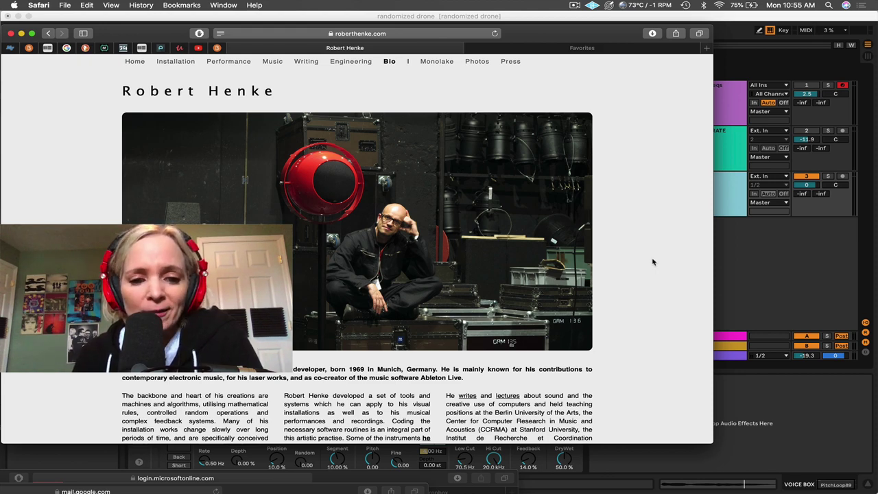
# - Browse roberthenke.com's Engineering entries, then bring up the DHM hardware image in Preview
pyautogui.scroll(2, 591, 191)
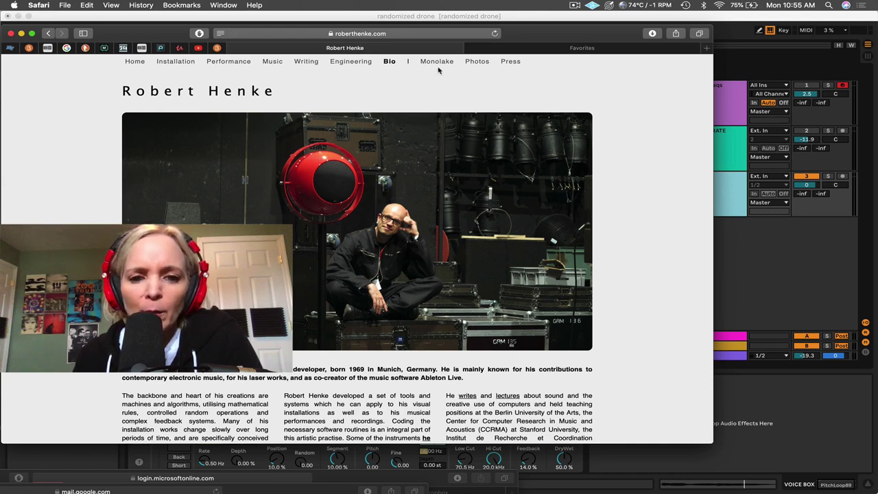
pyautogui.click(357, 63)
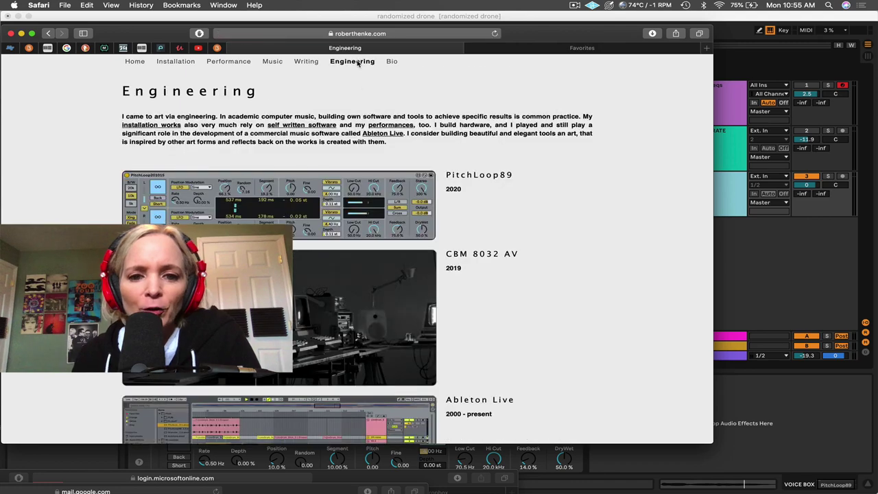
pyautogui.scroll(-8, 409, 211)
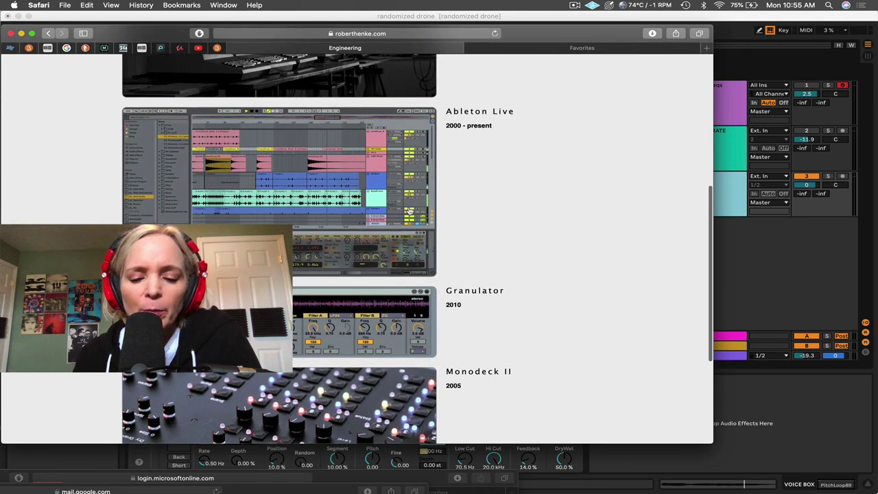
pyautogui.scroll(2, 410, 211)
pyautogui.scroll(-2, 440, 275)
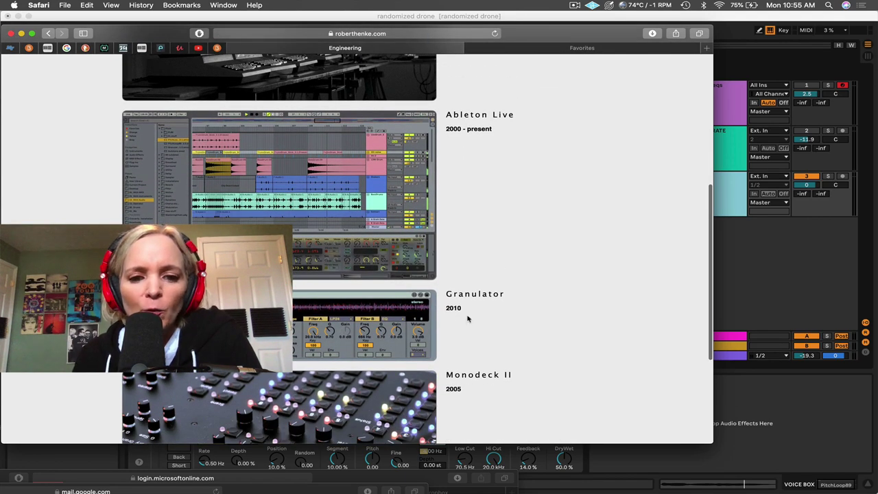
pyautogui.scroll(8, 468, 318)
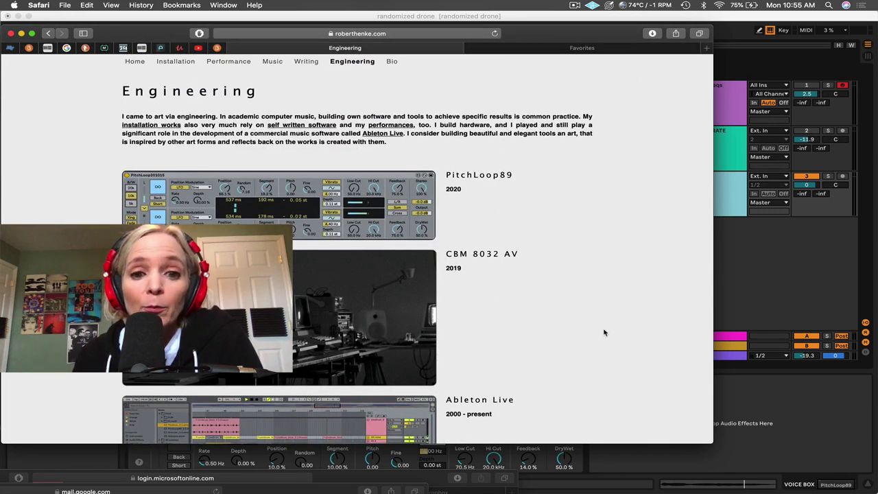
pyautogui.click(760, 485)
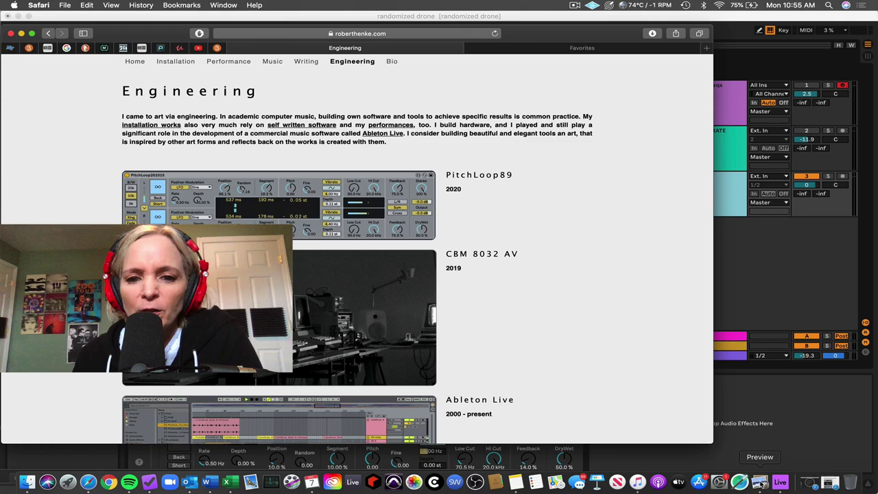
# - Move the Publison DHM 89 B2 image window around the screen, then close it
pyautogui.moveTo(464, 19); pyautogui.dragTo(508, 31)
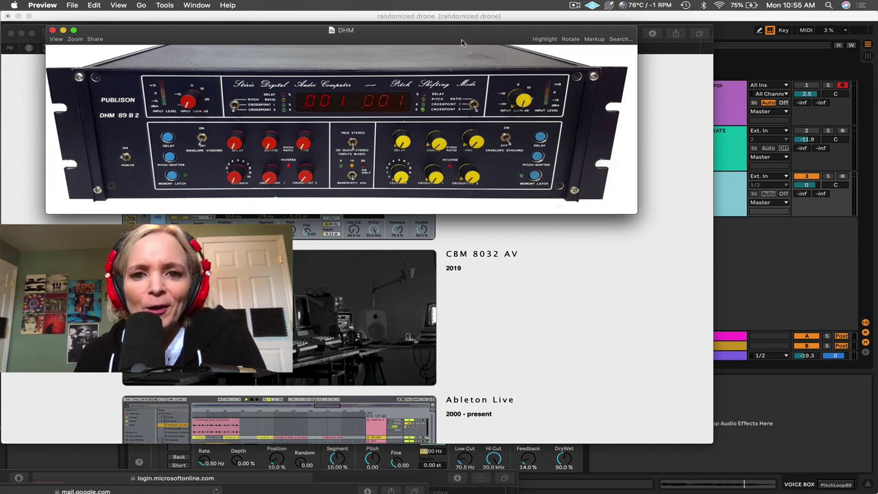
pyautogui.moveTo(473, 43); pyautogui.dragTo(463, 61)
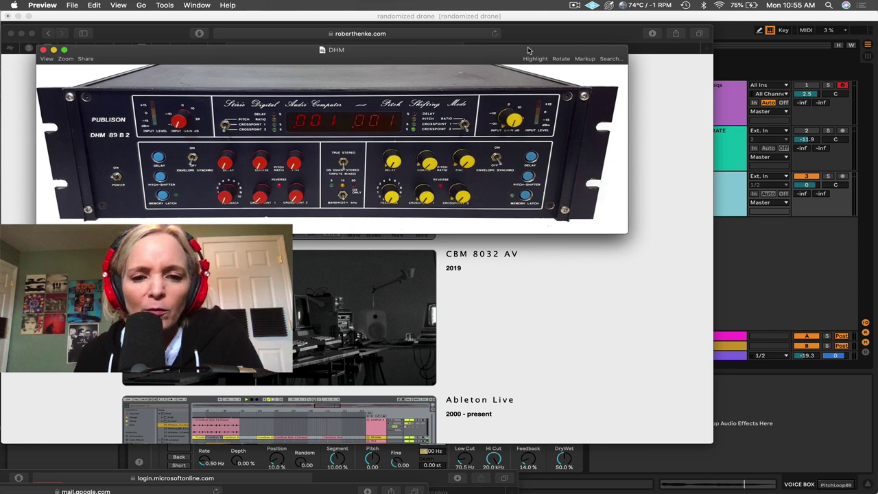
pyautogui.moveTo(488, 57); pyautogui.dragTo(481, 53)
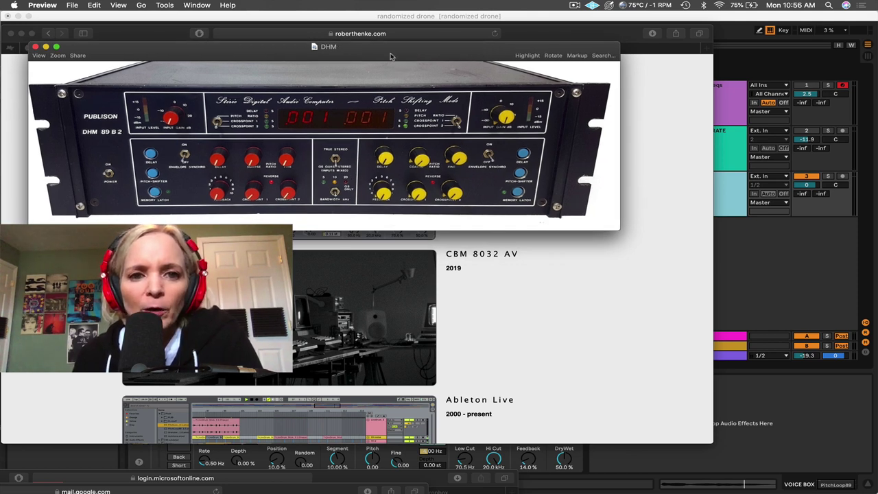
pyautogui.moveTo(390, 57); pyautogui.dragTo(422, 127)
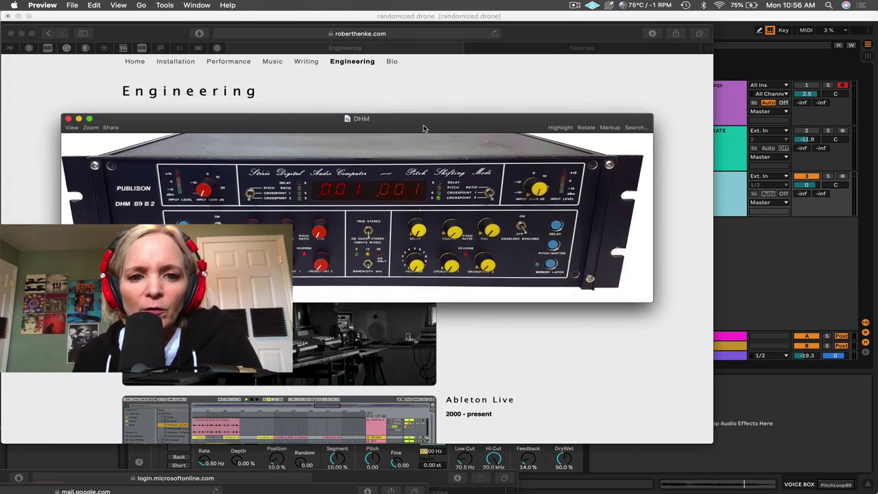
pyautogui.click(69, 119)
# - Move Safari aside and hide it with Cmd+H, bringing Ableton Live to the front
pyautogui.moveTo(556, 37); pyautogui.dragTo(322, 355)
pyautogui.press('super+h')
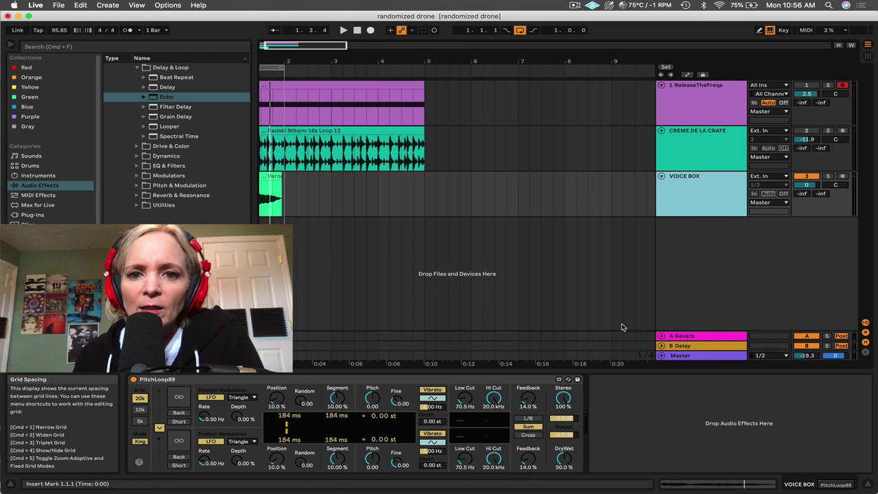
pyautogui.moveTo(744, 18)
pyautogui.mouseDown()
pyautogui.moveTo(734, 20)
pyautogui.moveTo(741, 15)
pyautogui.mouseUp()
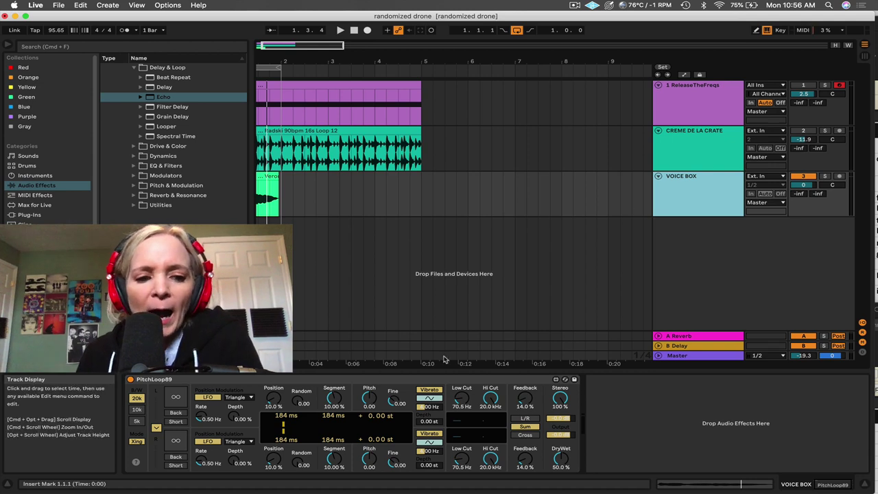
# - Select PitchLoop89 and the VOICE BOX track, and play the set to audition it
pyautogui.click(328, 381)
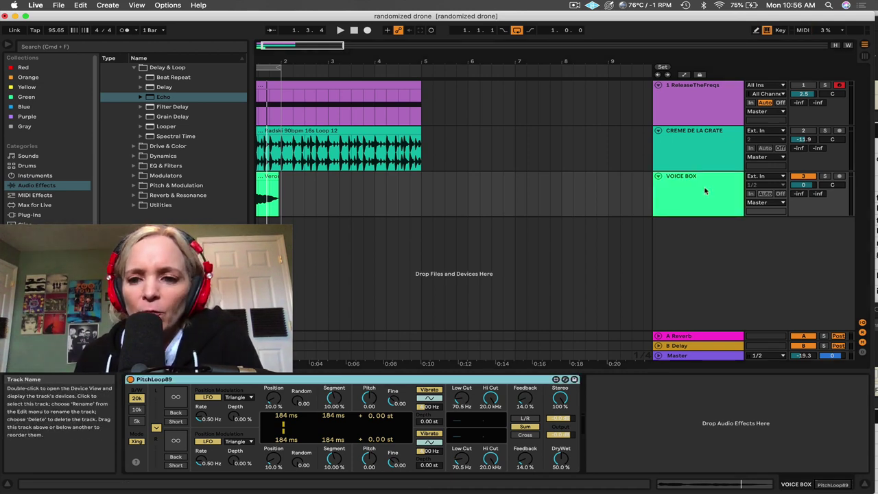
pyautogui.click(706, 192)
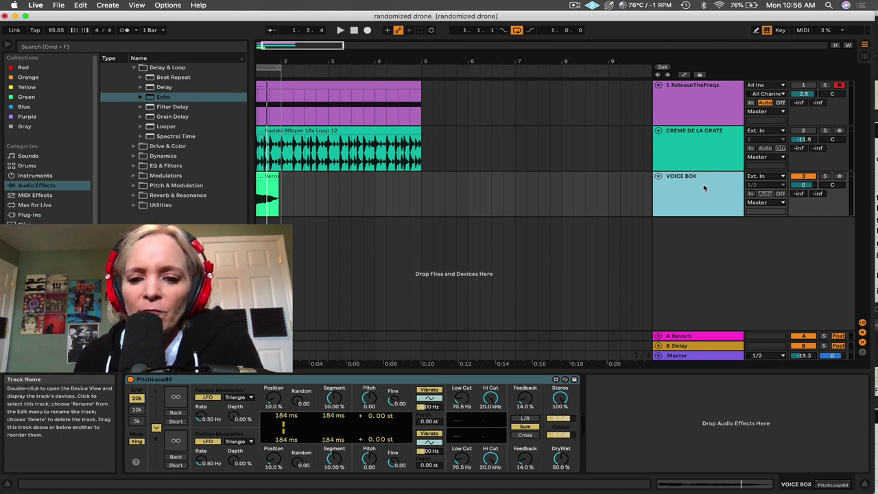
pyautogui.click(458, 382)
pyautogui.press('space')
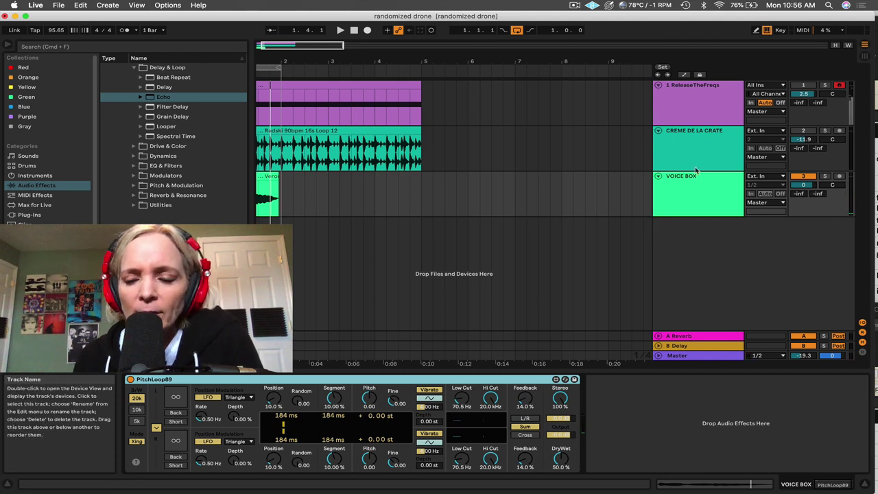
pyautogui.click(695, 193)
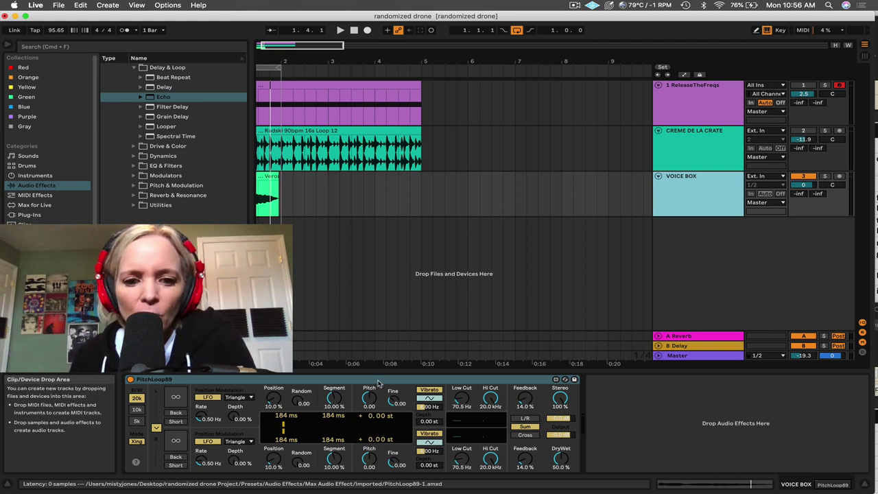
# - Raise PitchLoop89's Position to 50.2% on both channels for a 922 ms delay, auditioning playback
pyautogui.click(379, 382)
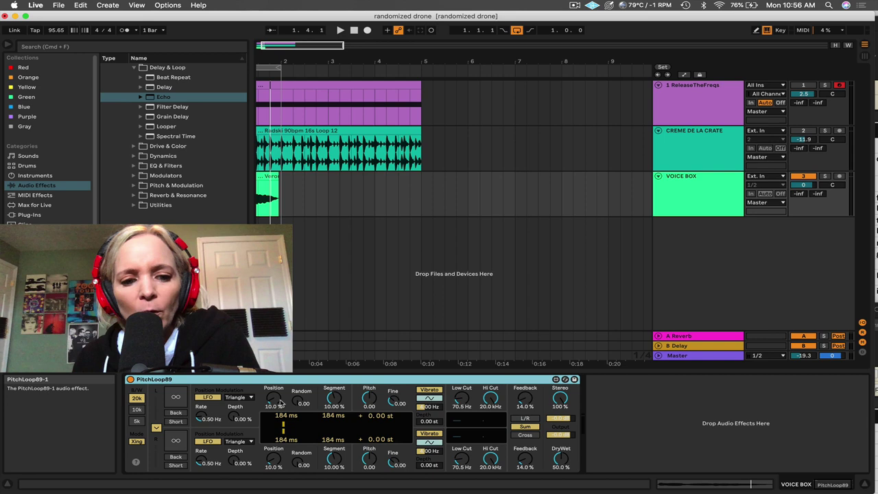
pyautogui.press('space')
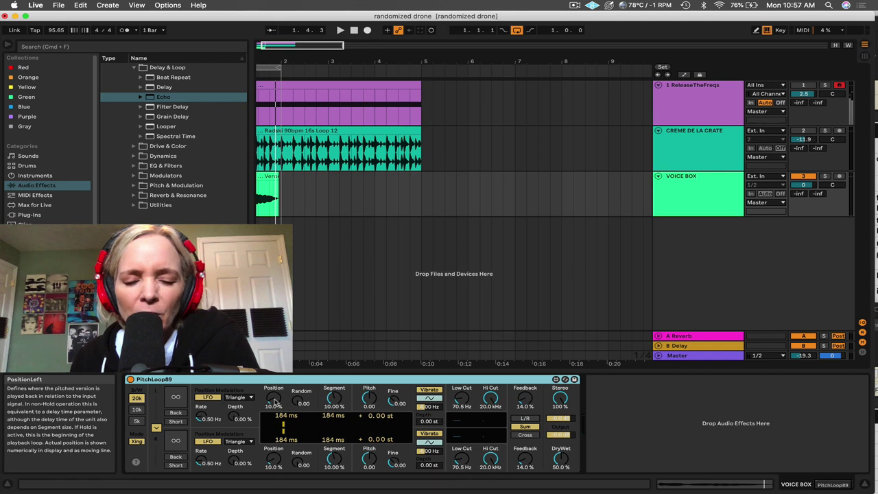
pyautogui.moveTo(275, 404); pyautogui.dragTo(274, 350)
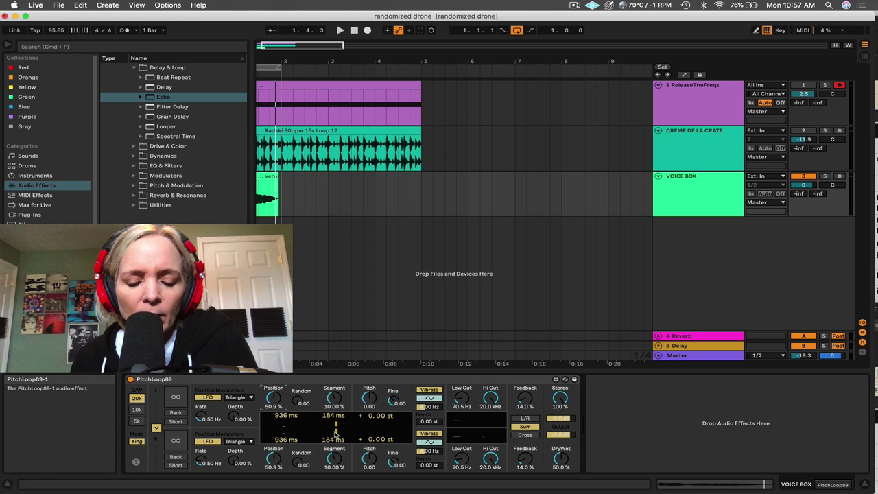
pyautogui.press('space')
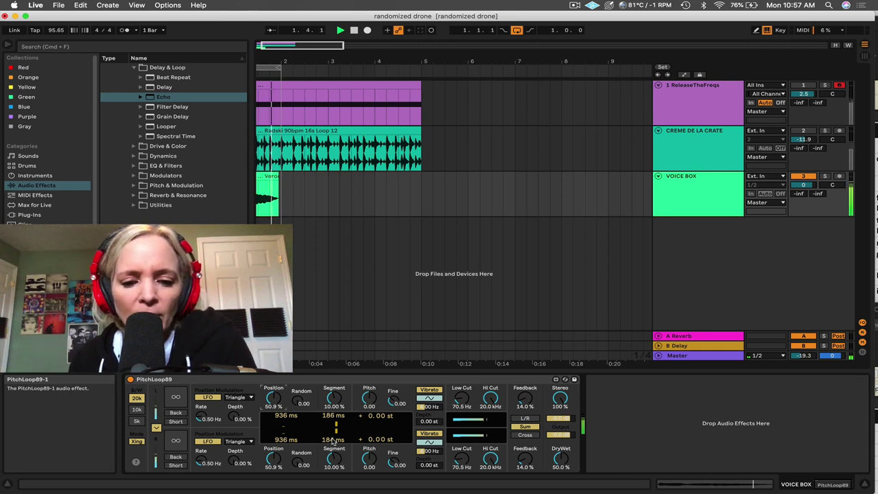
pyautogui.moveTo(273, 398)
pyautogui.mouseDown()
pyautogui.moveTo(273, 407)
pyautogui.moveTo(273, 397)
pyautogui.mouseUp()
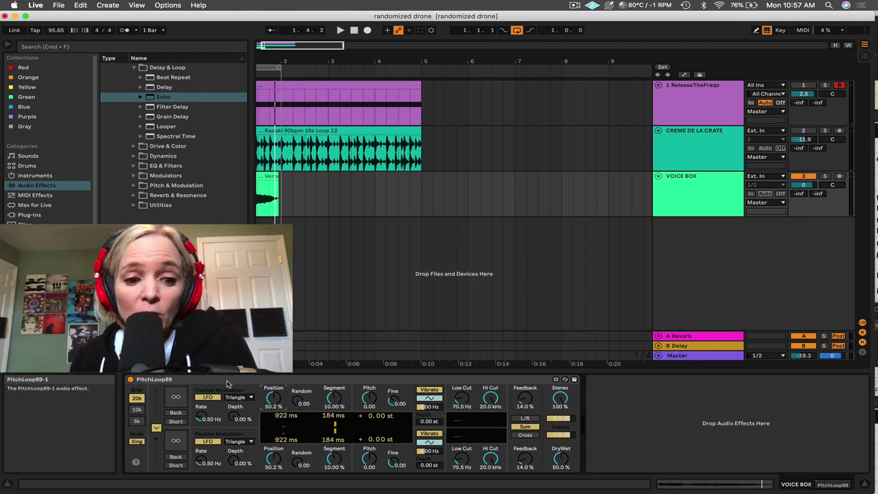
pyautogui.click(229, 383)
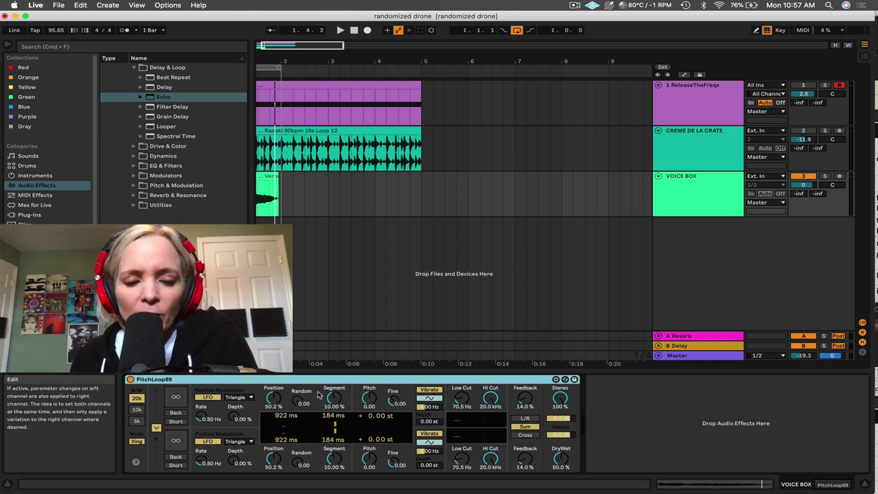
# - Shrink Segment to about 6.5%, drop the right Pitch to -12 st, and play the voice
pyautogui.moveTo(335, 398); pyautogui.dragTo(334, 403)
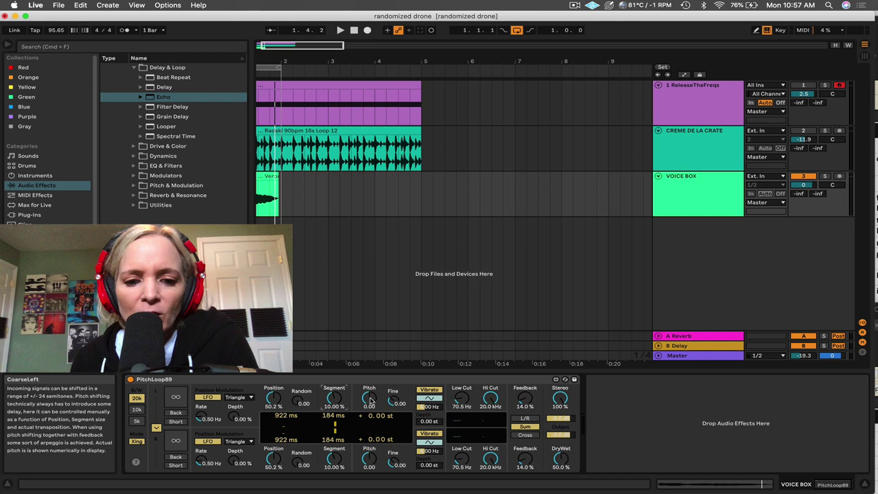
pyautogui.moveTo(370, 400); pyautogui.dragTo(370, 406)
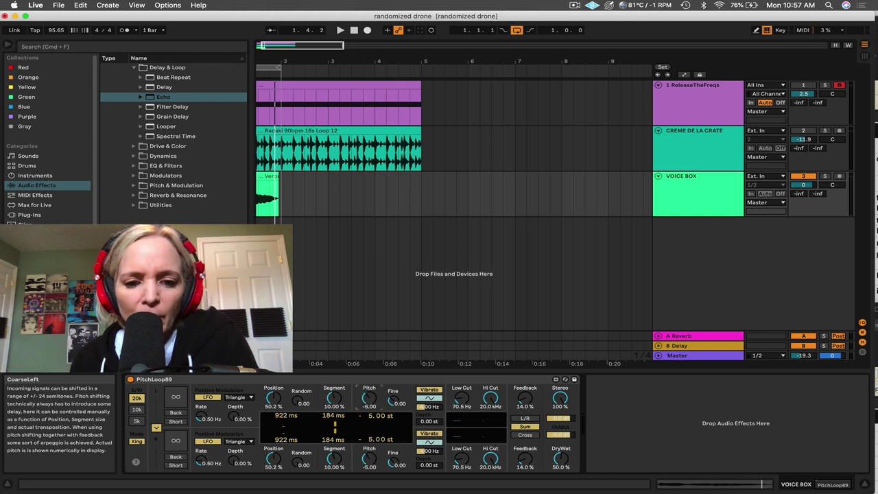
pyautogui.moveTo(370, 459); pyautogui.dragTo(369, 464)
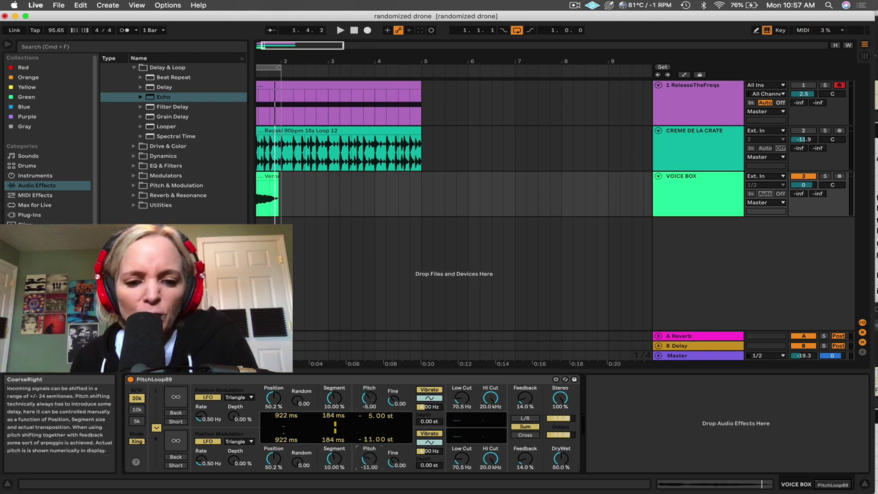
pyautogui.press('space')
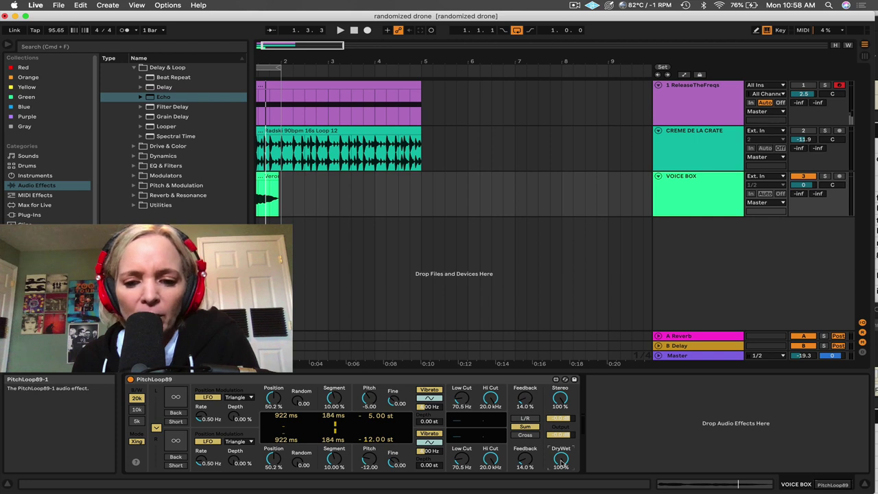
pyautogui.press('space')
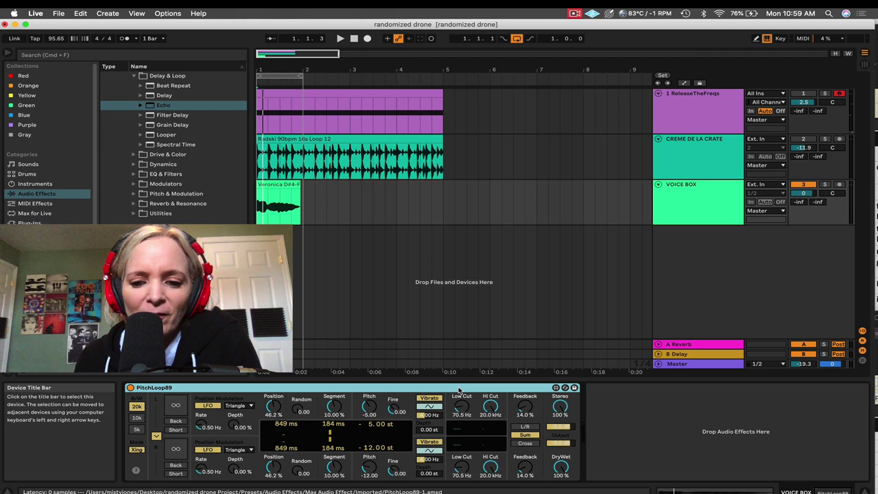
# - Turn Freeze on for both PitchLoop89 channels and set Position to 76.1% (1399 ms delay)
pyautogui.click(412, 412)
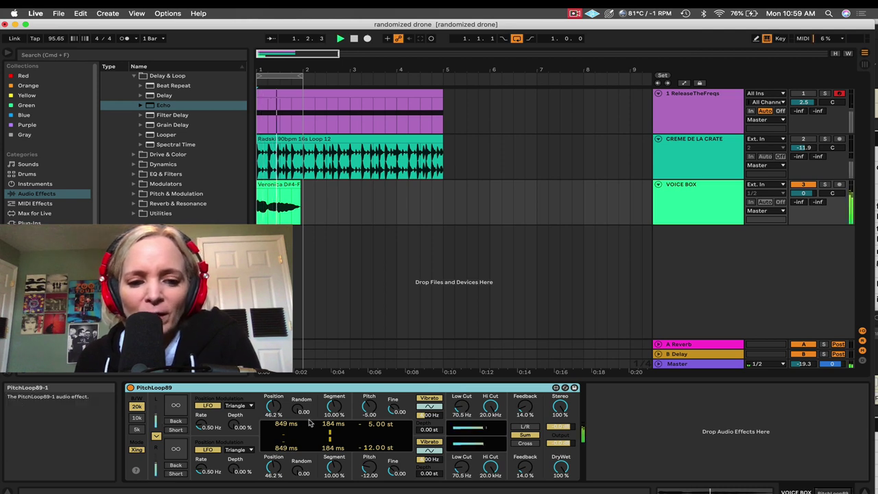
pyautogui.click(177, 406)
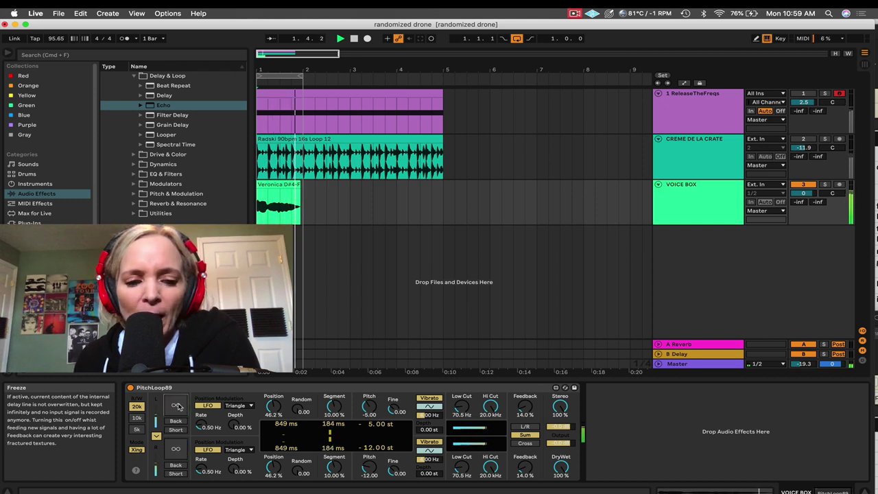
pyautogui.moveTo(273, 409); pyautogui.dragTo(272, 369)
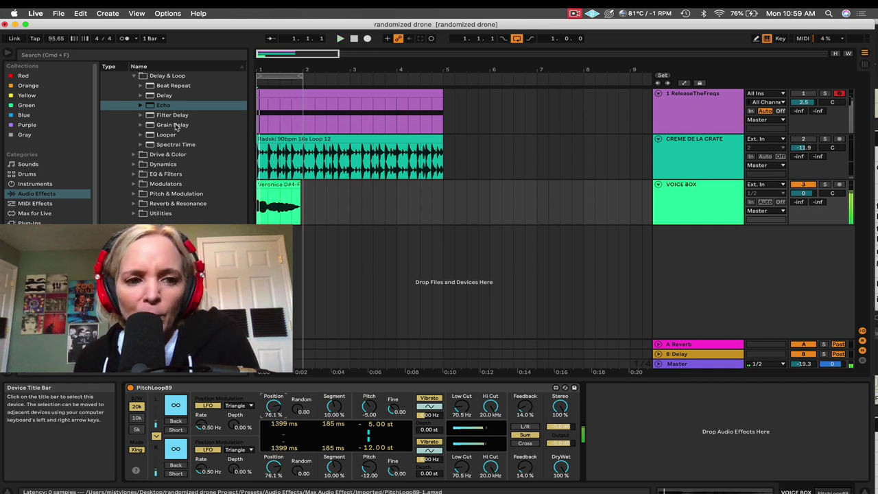
# - Drop Echo after PitchLoop89 on VOICE BOX, lower Position, and raise Random to 24.5
pyautogui.moveTo(163, 105); pyautogui.dragTo(612, 406)
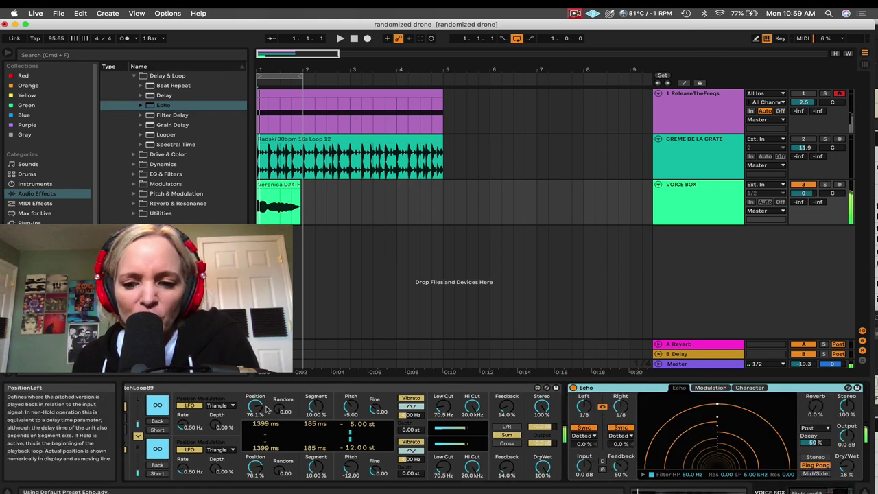
pyautogui.moveTo(255, 407); pyautogui.dragTo(255, 461)
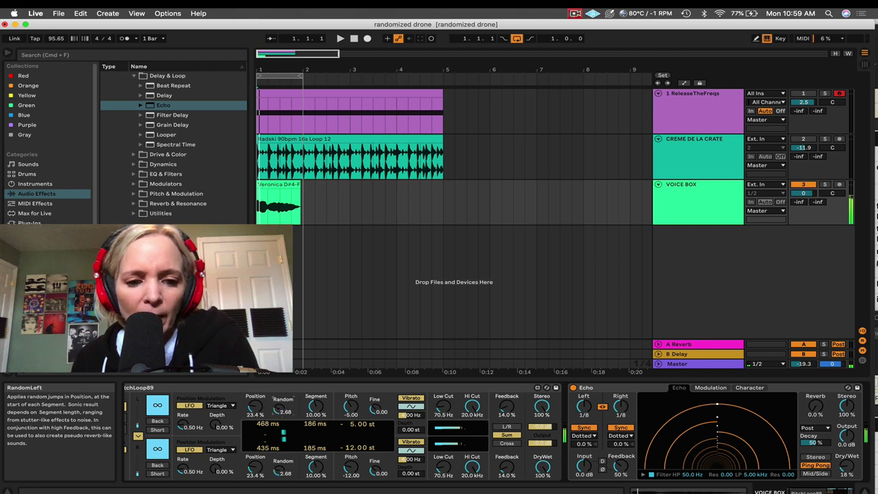
pyautogui.moveTo(281, 410); pyautogui.dragTo(318, 419)
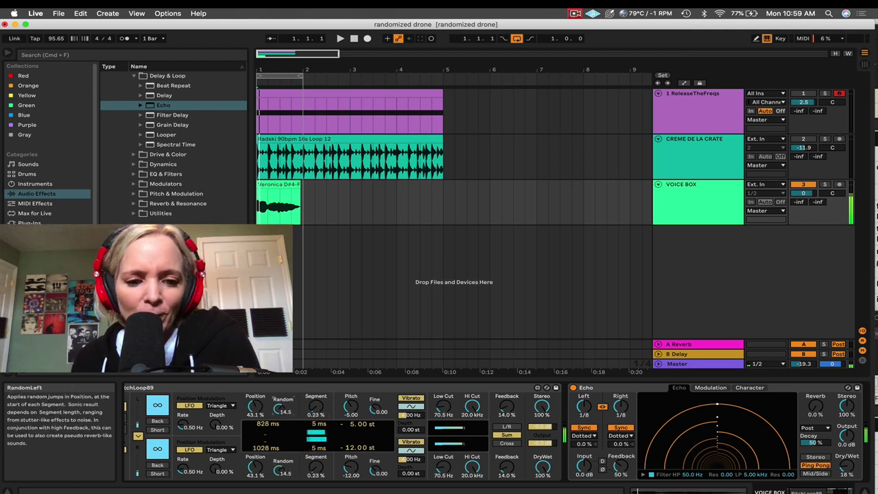
# - Reset PitchLoop89 Random to 0, Position to 42.3%, and Segment to 3.38% (64 ms)
pyautogui.moveTo(282, 410); pyautogui.dragTo(282, 416)
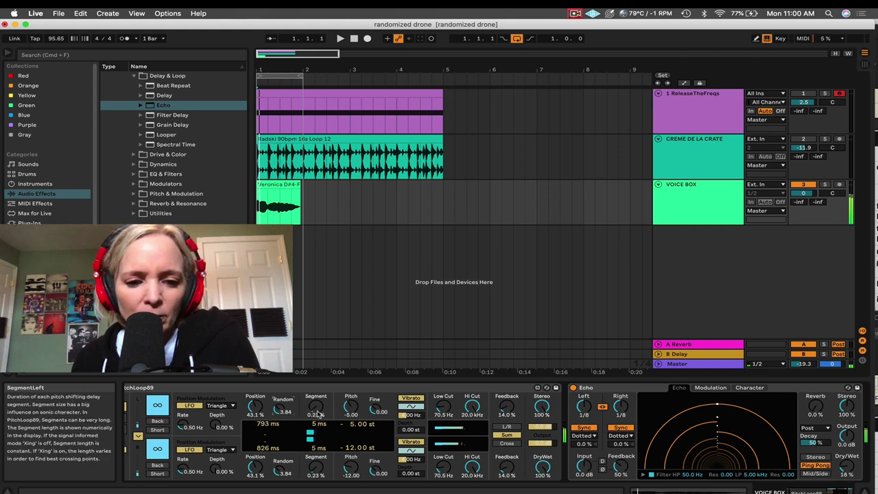
pyautogui.moveTo(255, 409); pyautogui.dragTo(255, 376)
pyautogui.moveTo(315, 409); pyautogui.dragTo(253, 415)
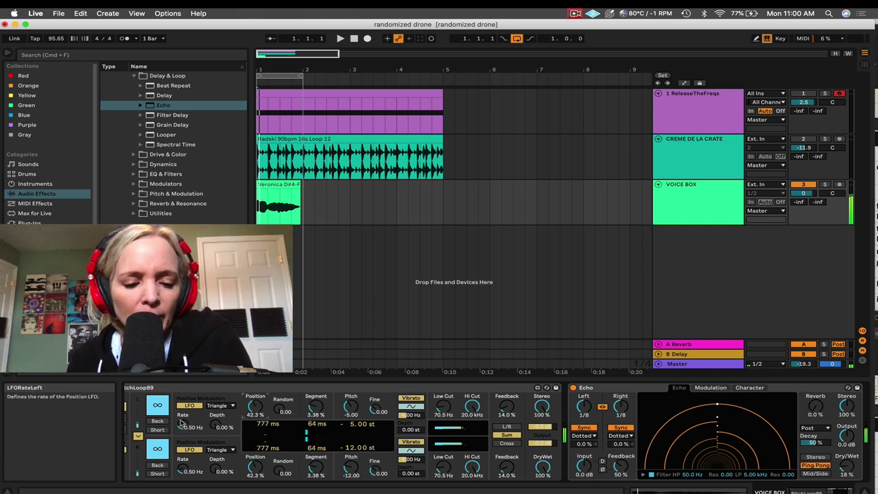
# - Set the Position LFO depth to 34.5% and rate to 4.01 Hz, then lower Position to 11.6%
pyautogui.moveTo(214, 425); pyautogui.dragTo(215, 398)
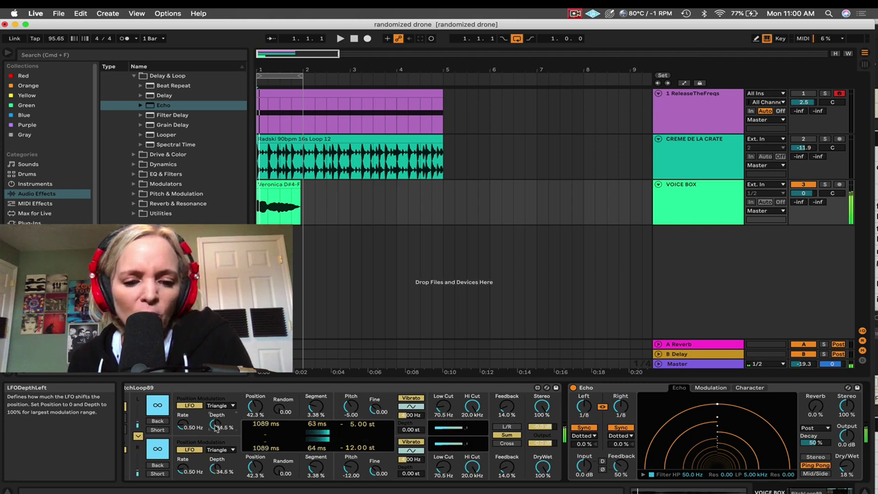
pyautogui.moveTo(182, 427); pyautogui.dragTo(180, 414)
pyautogui.moveTo(255, 406); pyautogui.dragTo(255, 429)
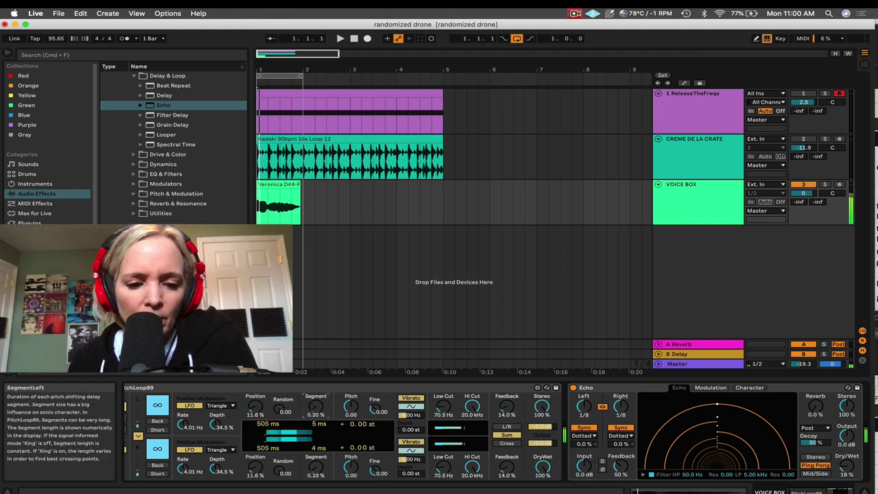
# - Nudge Segment to 0.51%, adjust vibrato depth, and set PitchLoop89's Low Cut to 59.5 Hz
pyautogui.moveTo(317, 412); pyautogui.dragTo(316, 409)
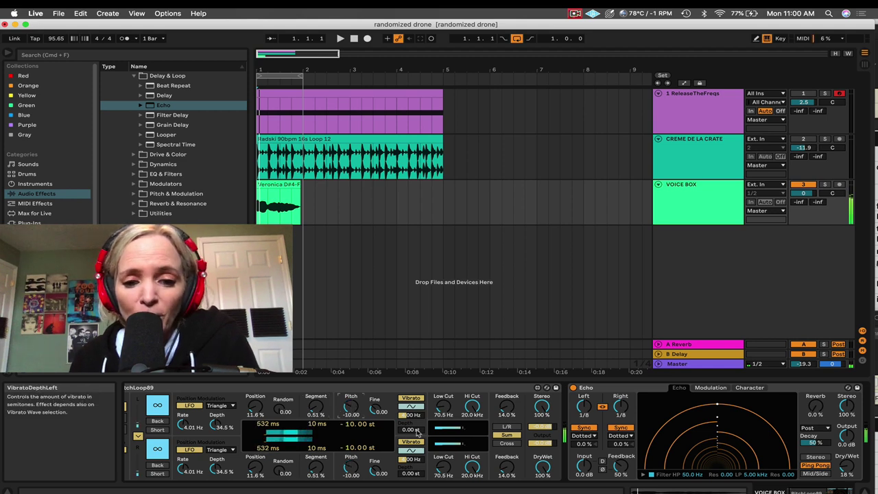
pyautogui.moveTo(416, 432); pyautogui.dragTo(416, 433)
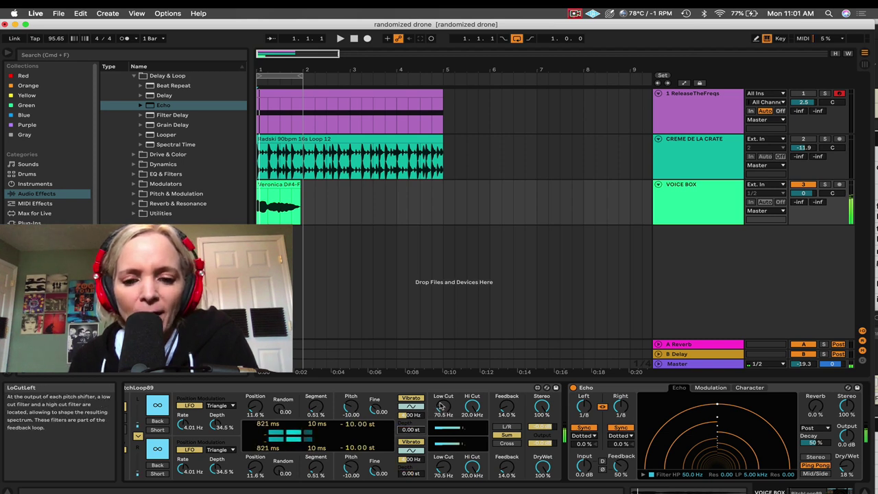
pyautogui.moveTo(444, 407); pyautogui.dragTo(444, 398)
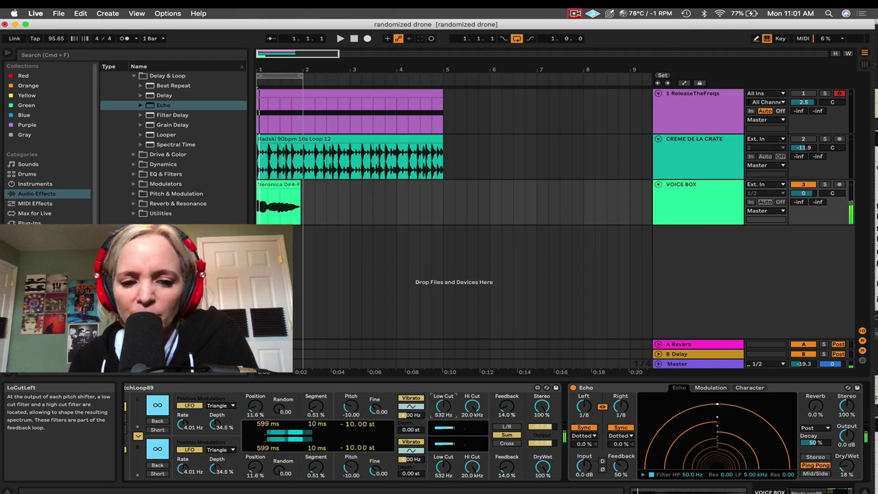
pyautogui.moveTo(444, 407); pyautogui.dragTo(443, 414)
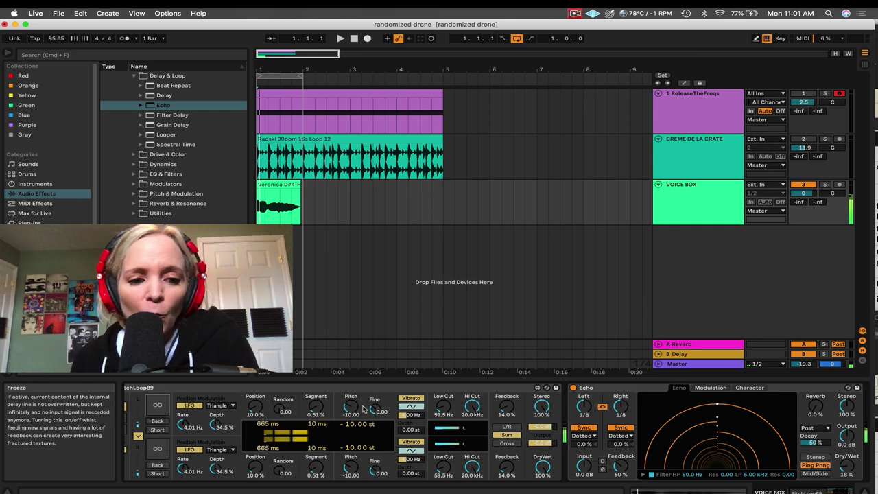
# - Play the processed voice, then select the ReleaseTheFreqs track and its Wavetable rack
pyautogui.press('space')
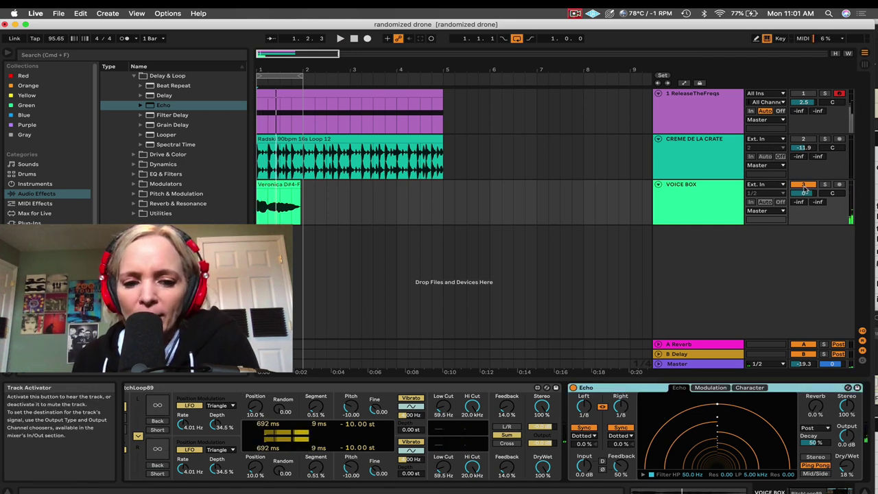
pyautogui.click(720, 108)
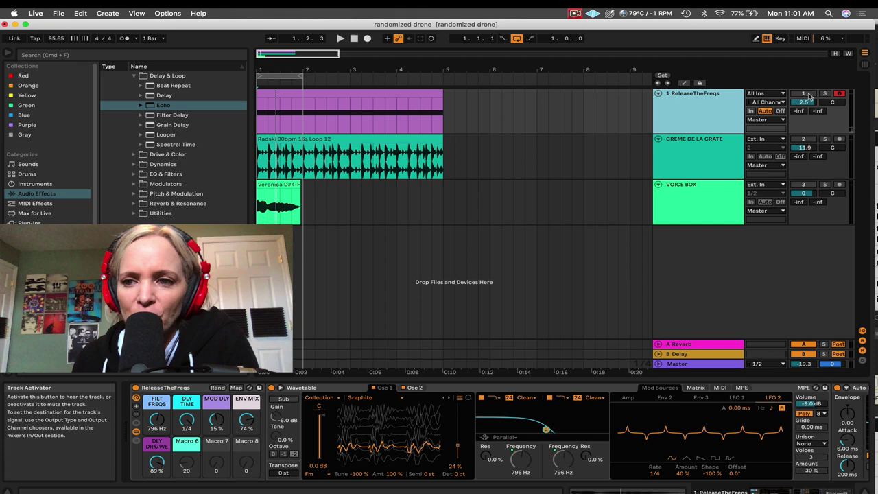
pyautogui.press('Right')
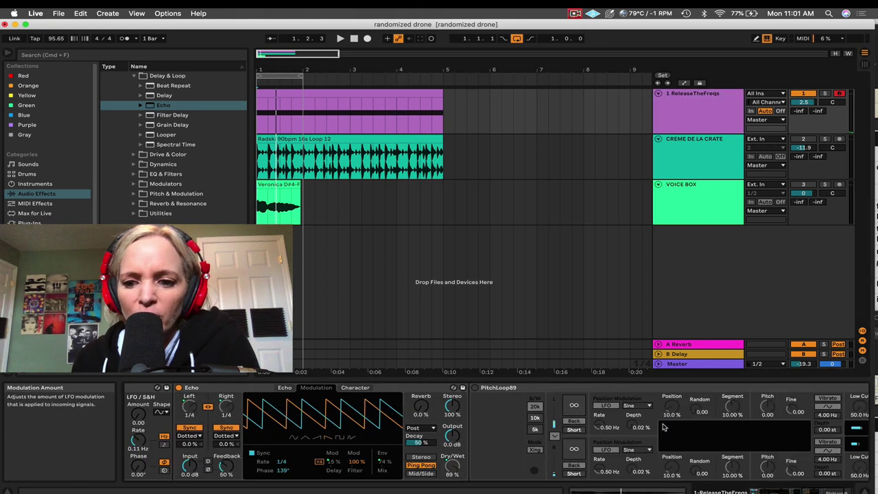
pyautogui.press('Left')
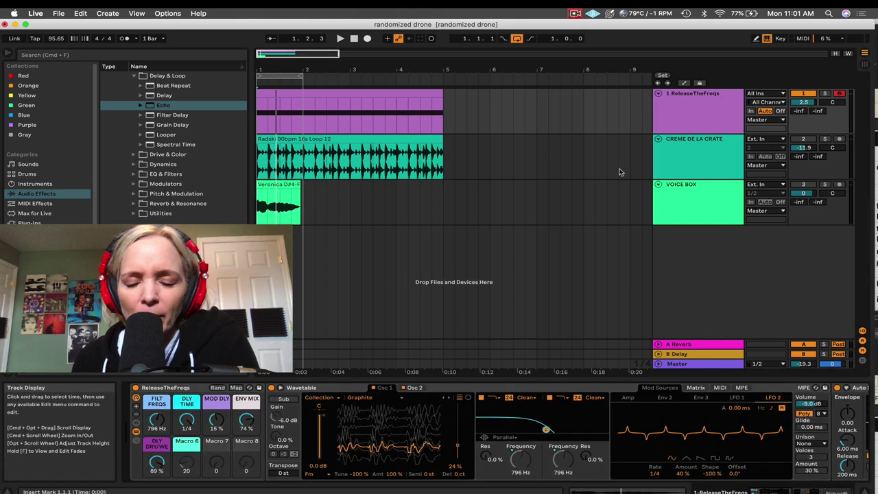
pyautogui.click(686, 110)
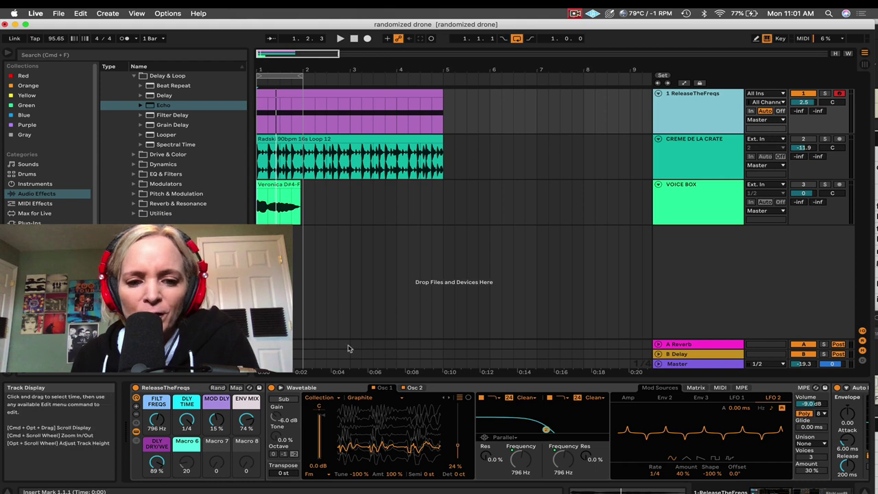
pyautogui.click(522, 391)
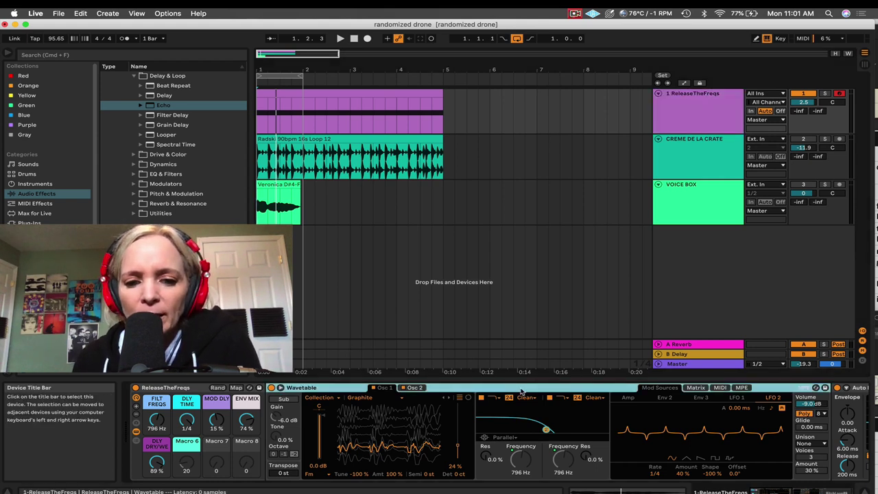
# - Raise the drone's FILT FREQS macro to 1.37 kHz and play it with the drum loop
pyautogui.click(358, 95)
pyautogui.click(385, 406)
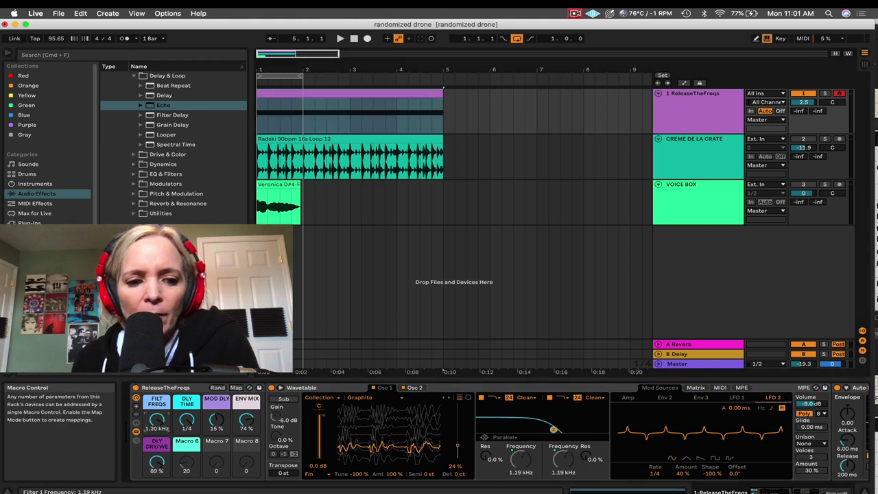
pyautogui.press('space')
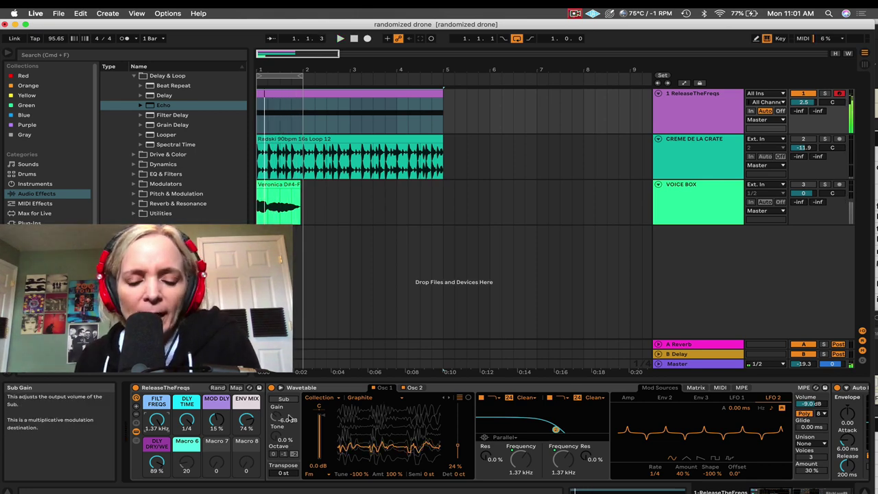
pyautogui.hscroll(10, 391, 424)
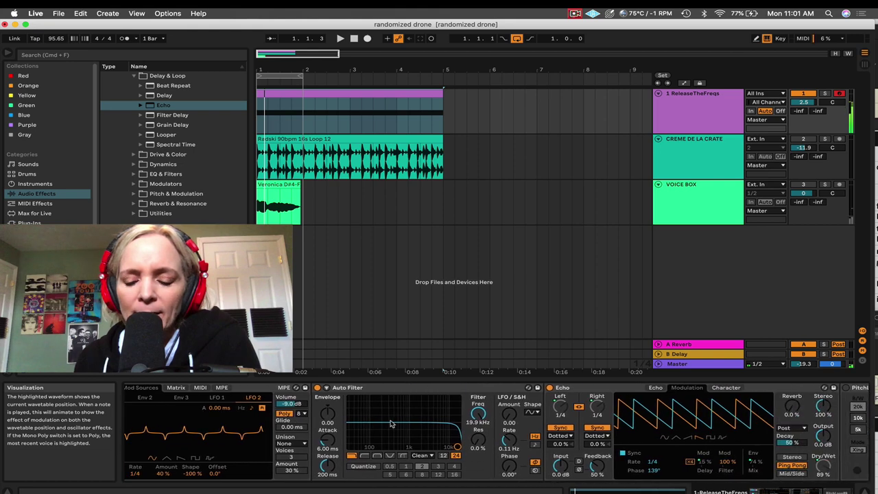
pyautogui.click(587, 388)
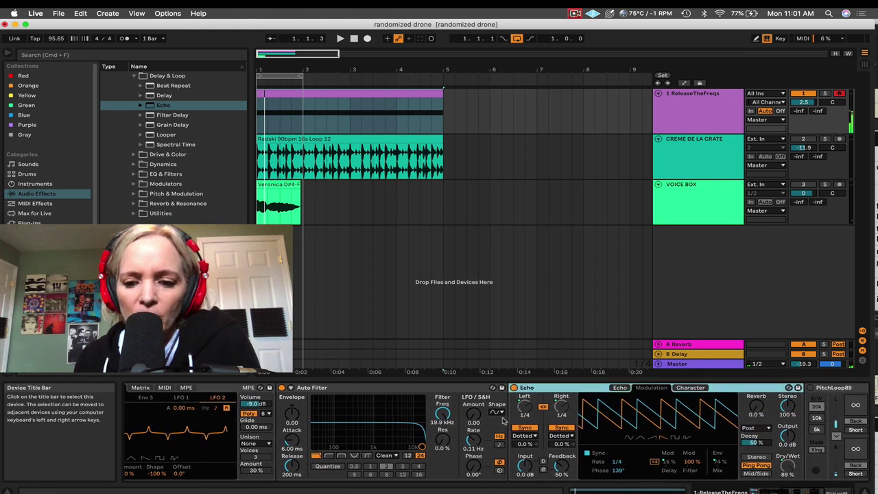
pyautogui.hscroll(-10, 462, 431)
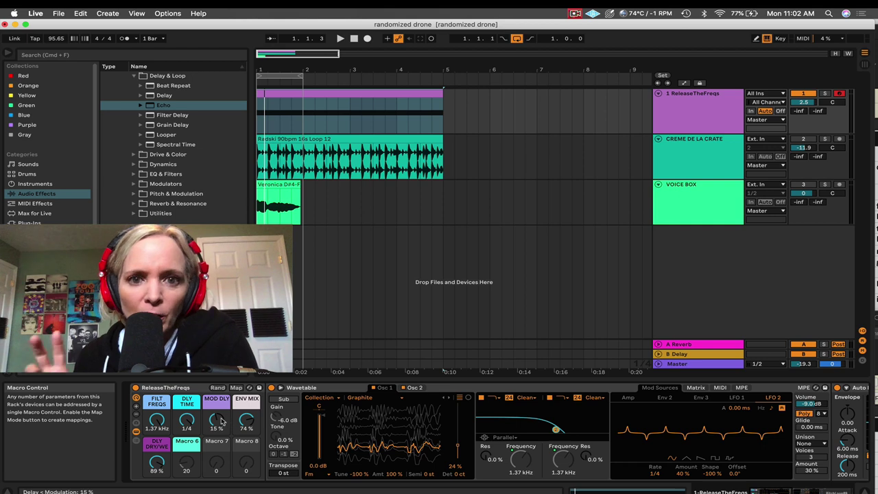
# - Play the ReleaseTheFreqs rack and randomize its macros five times, ending at FILT FREQS 656 Hz, DLY DRY/WET 24%
pyautogui.click(200, 390)
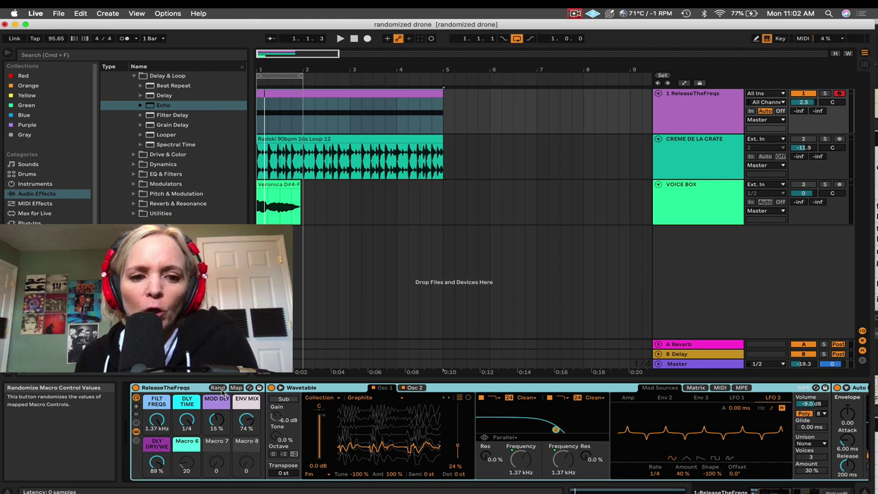
pyautogui.press('space')
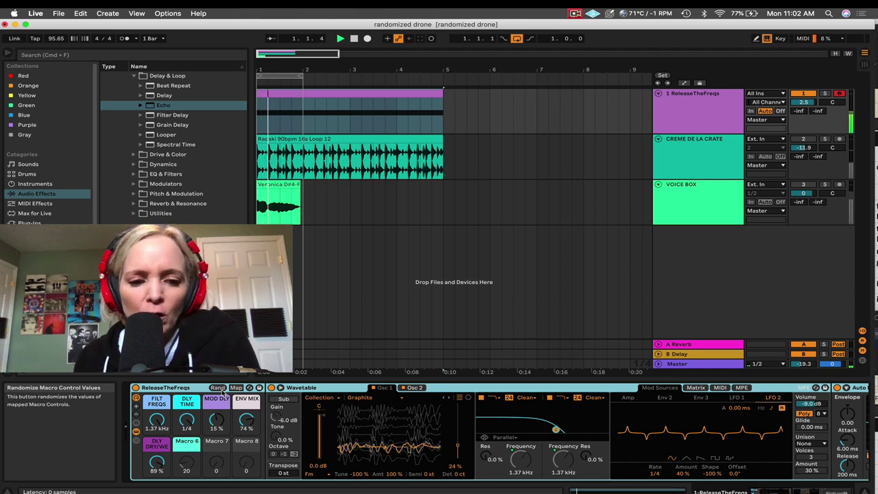
pyautogui.click(221, 390)
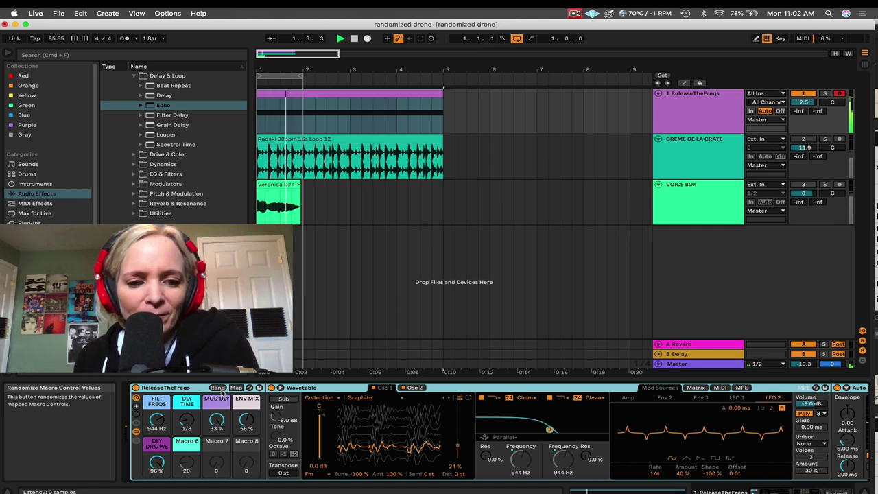
pyautogui.click(221, 390)
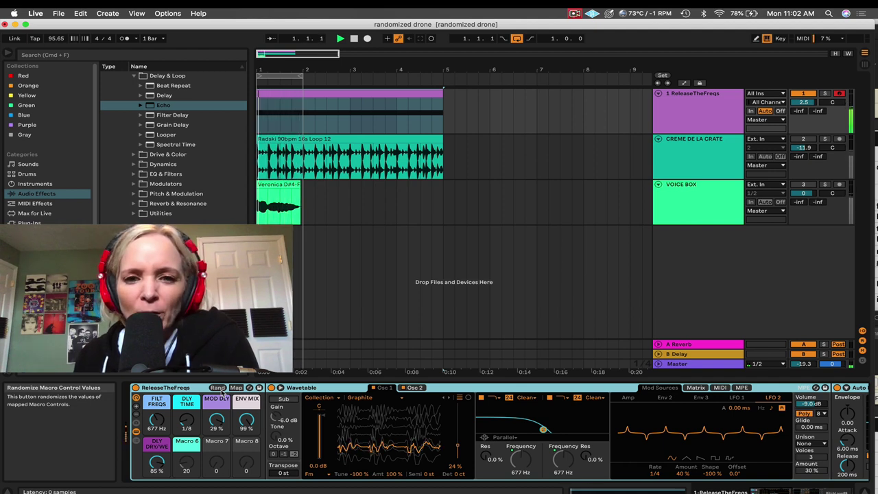
pyautogui.click(218, 388)
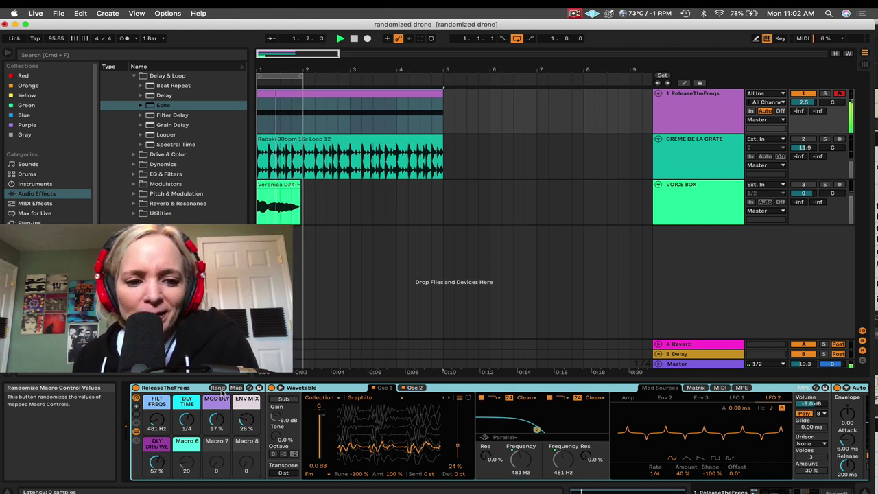
pyautogui.click(217, 388)
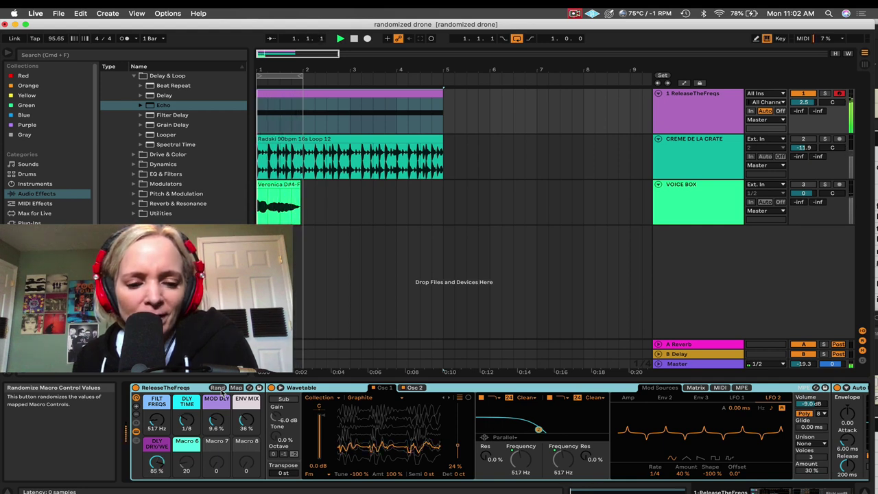
pyautogui.click(218, 389)
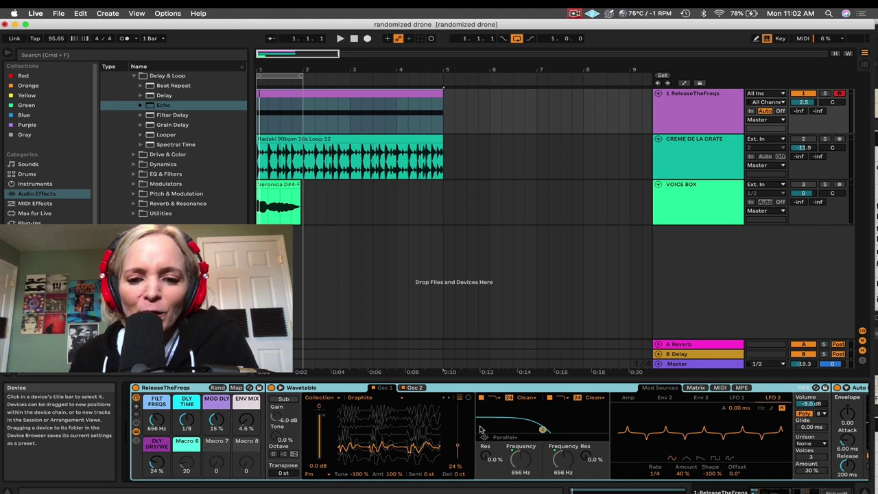
# - Switch on the PitchLoop89 effect and start playback of the loop
pyautogui.hscroll(5, 412, 433)
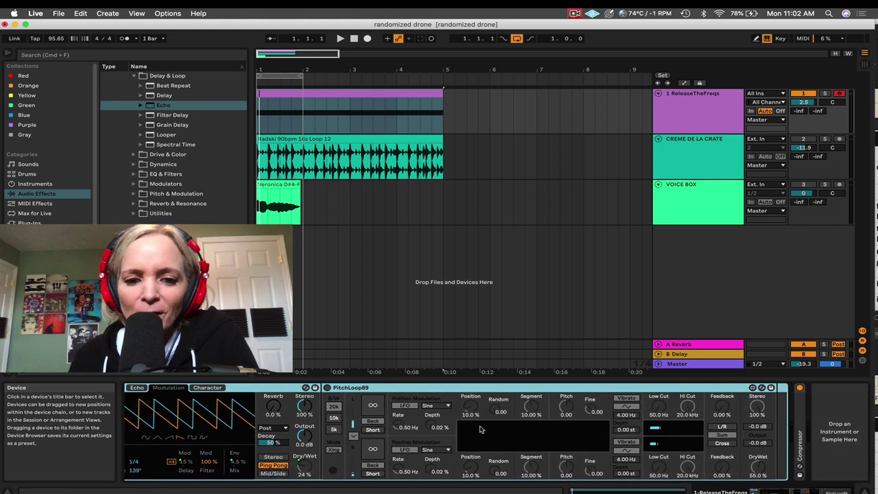
pyautogui.hscroll(-5, 309, 432)
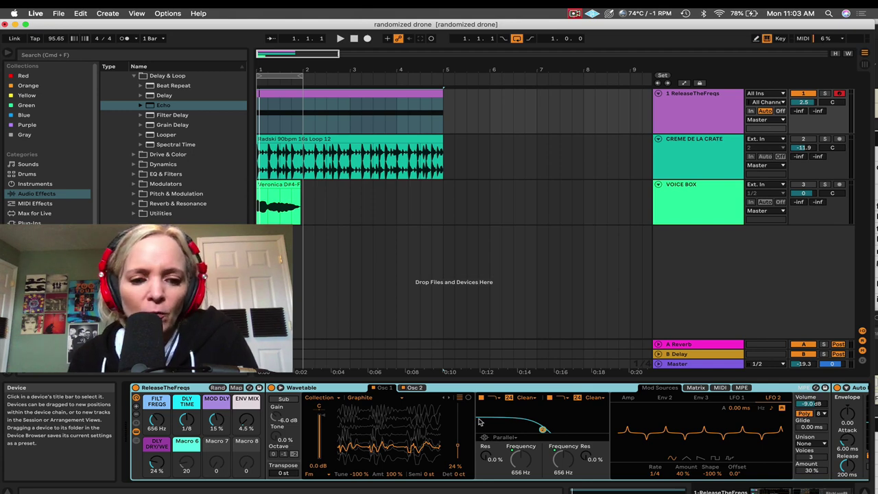
pyautogui.hscroll(8, 481, 422)
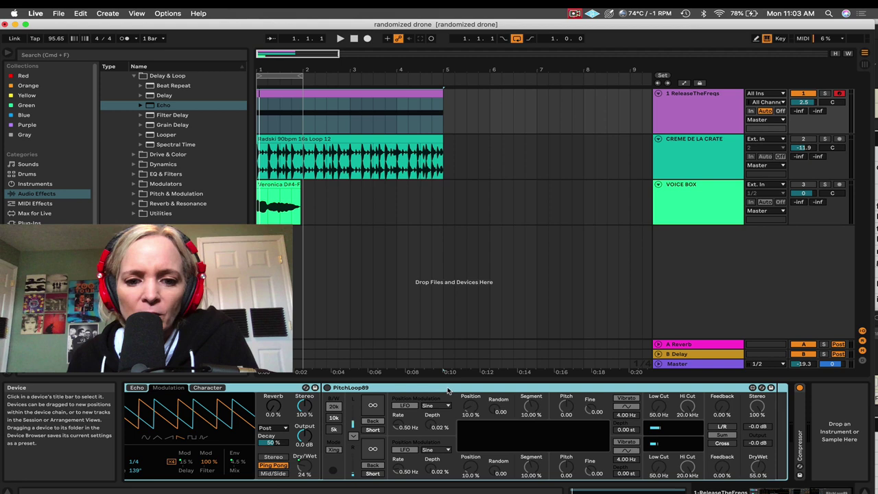
pyautogui.click(328, 388)
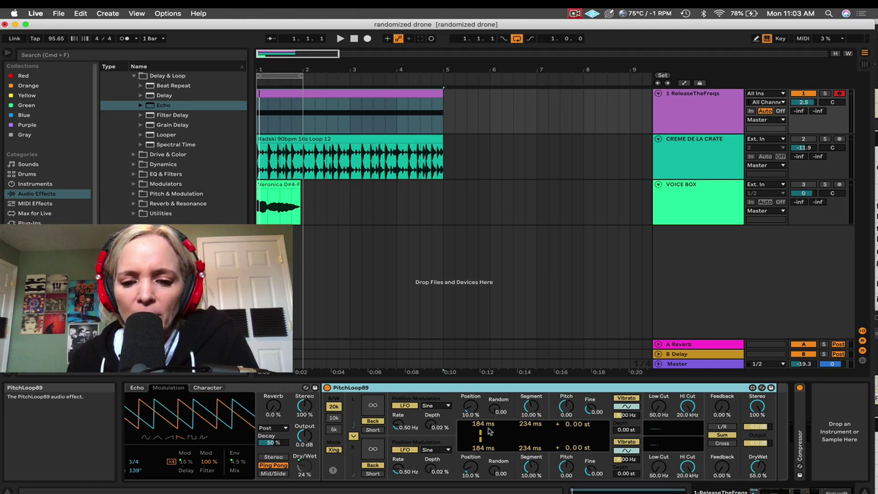
pyautogui.press('space')
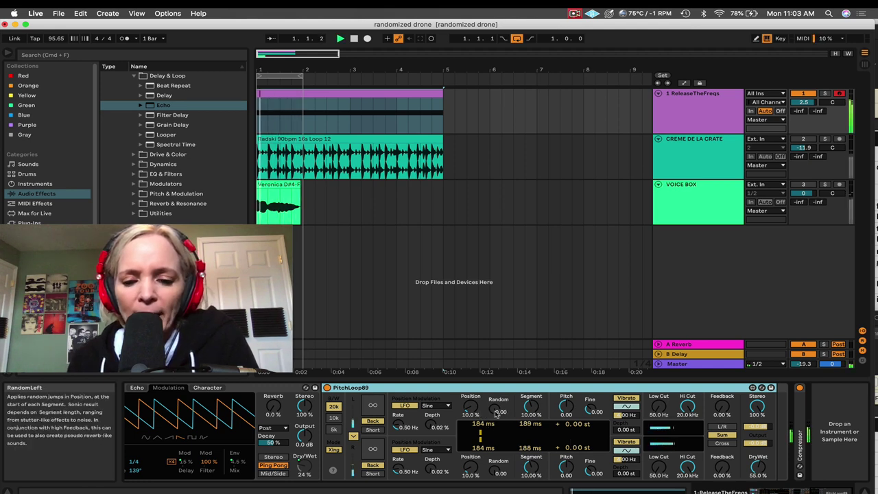
# - Set PitchLoop89 Random to 25, Segment to about 0.10%, and DryWet near 58%
pyautogui.moveTo(497, 412); pyautogui.dragTo(497, 394)
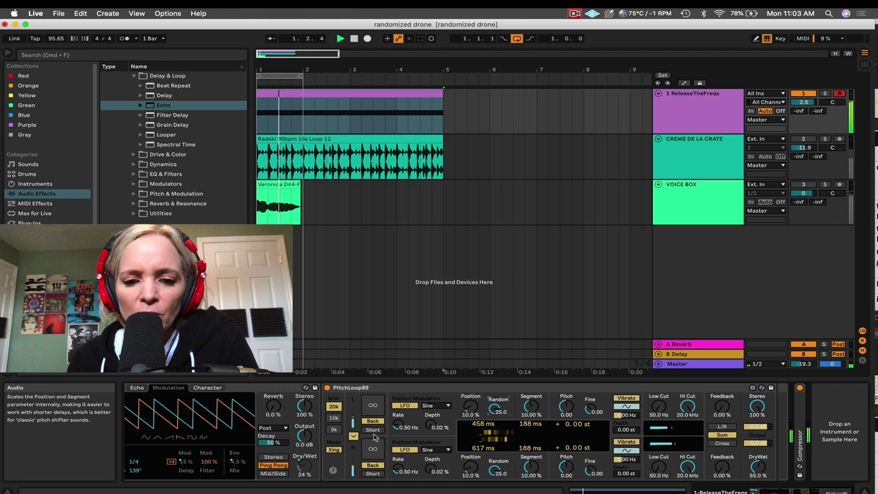
pyautogui.moveTo(531, 409); pyautogui.dragTo(531, 401)
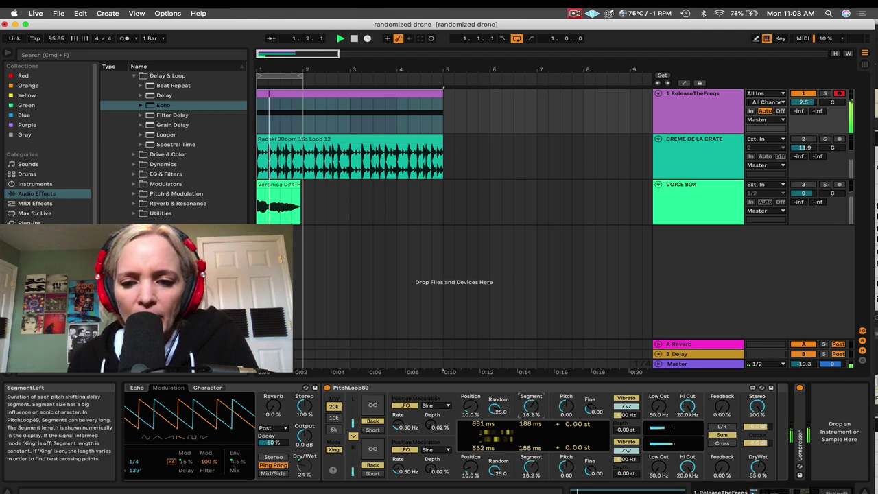
pyautogui.moveTo(531, 409); pyautogui.dragTo(531, 415)
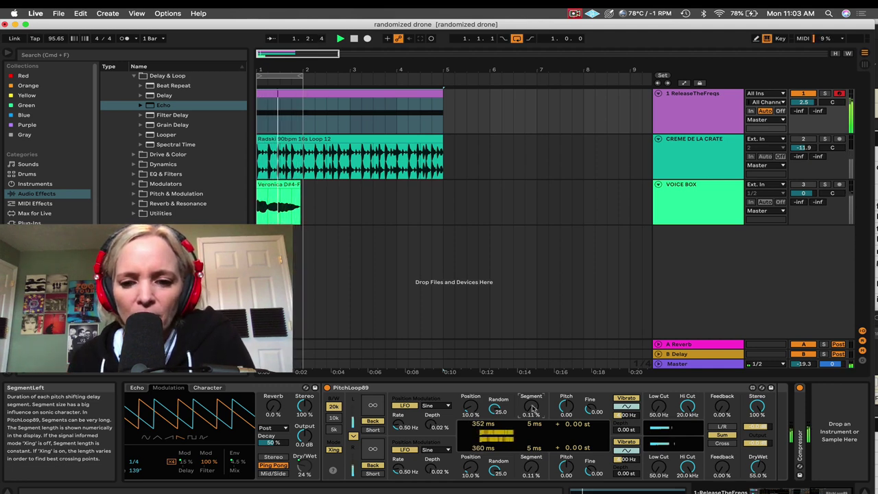
pyautogui.moveTo(759, 470); pyautogui.dragTo(759, 465)
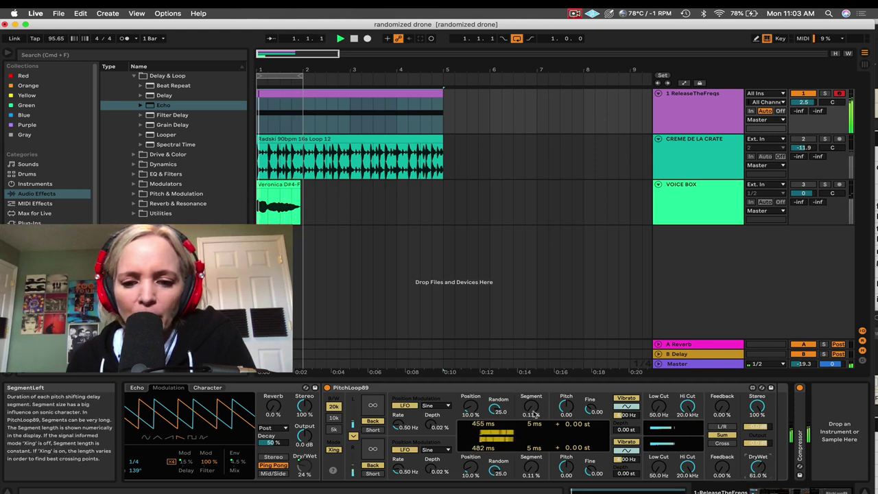
pyautogui.moveTo(531, 409); pyautogui.dragTo(532, 434)
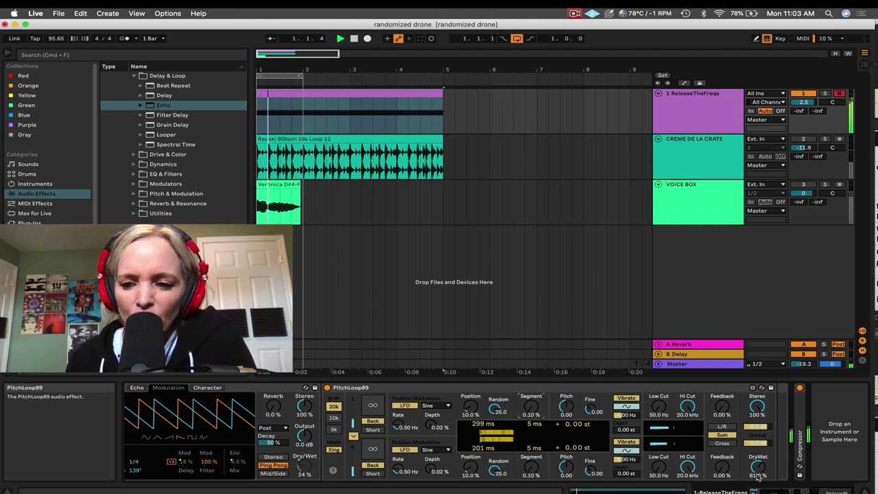
pyautogui.moveTo(758, 467); pyautogui.dragTo(758, 470)
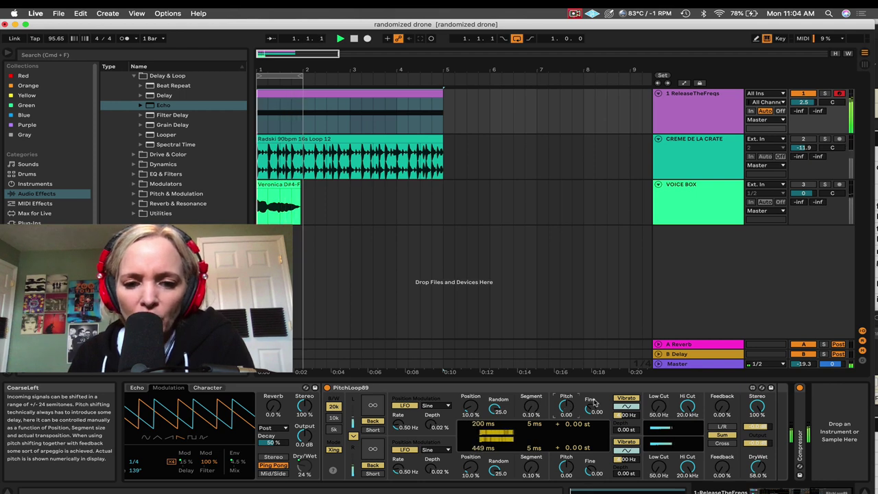
pyautogui.moveTo(566, 409); pyautogui.dragTo(566, 413)
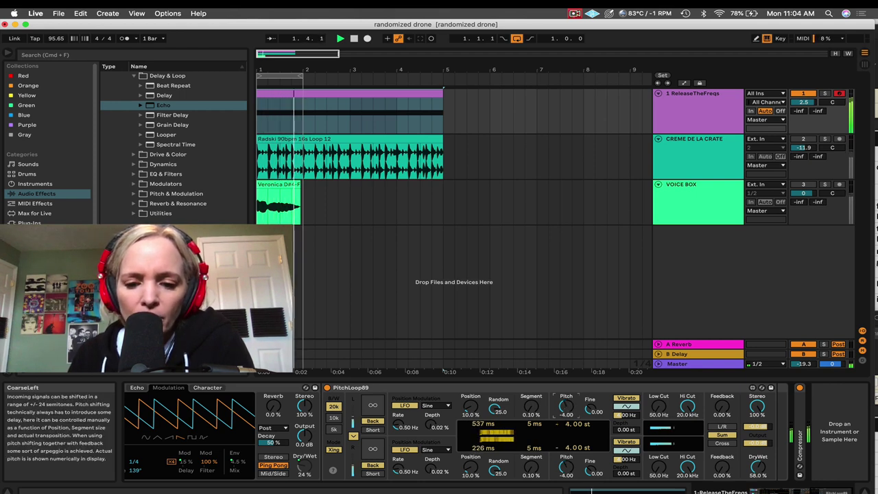
pyautogui.moveTo(566, 409); pyautogui.dragTo(566, 404)
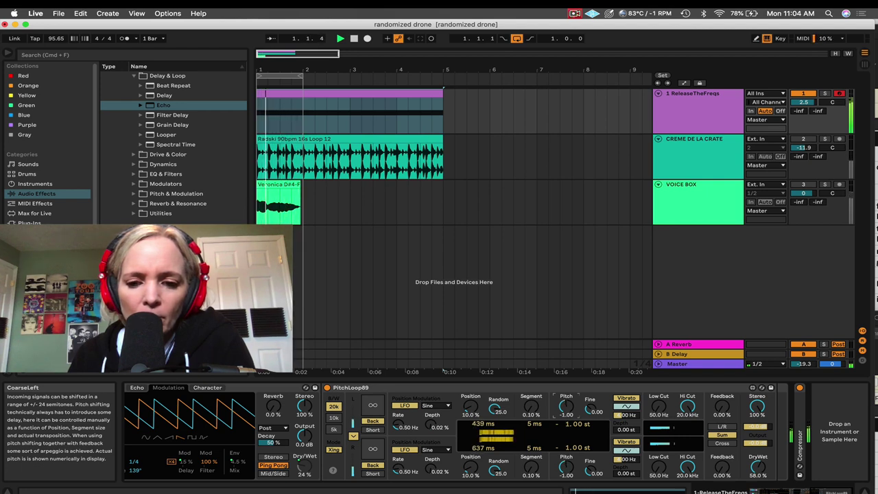
pyautogui.moveTo(566, 404); pyautogui.dragTo(566, 401)
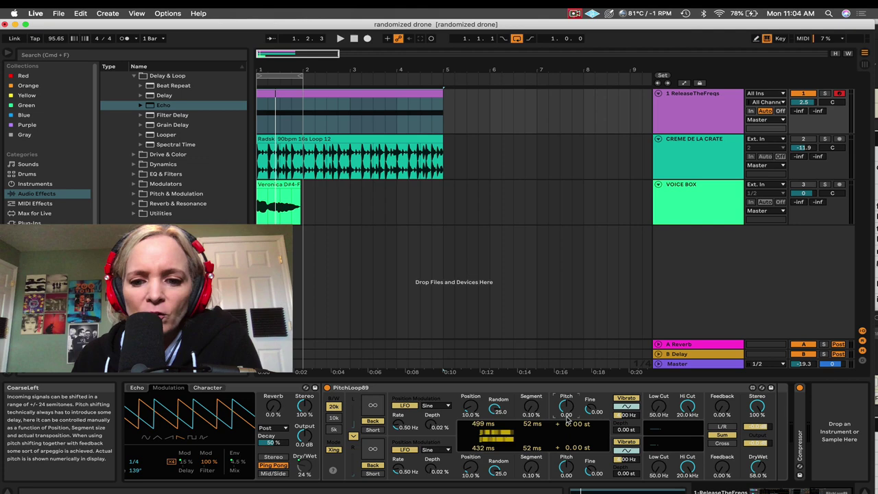
# - Map PitchLoop89's Pitch knob to a ReleaseTheFreqs rack macro, then return to the rack view
pyautogui.hscroll(-10, 267, 449)
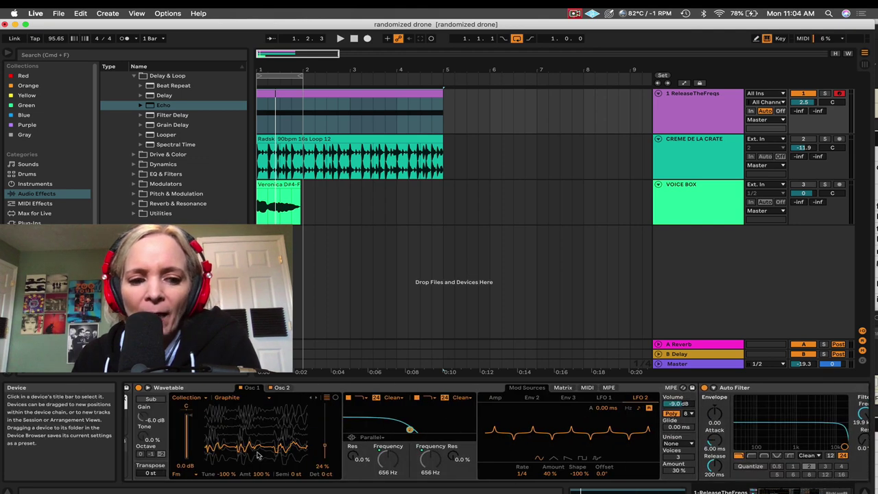
pyautogui.hscroll(10, 227, 451)
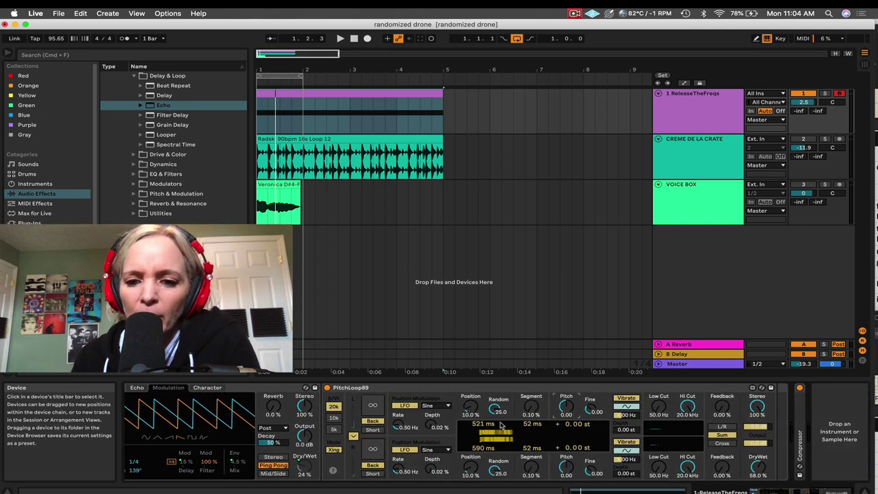
pyautogui.rightClick(568, 409)
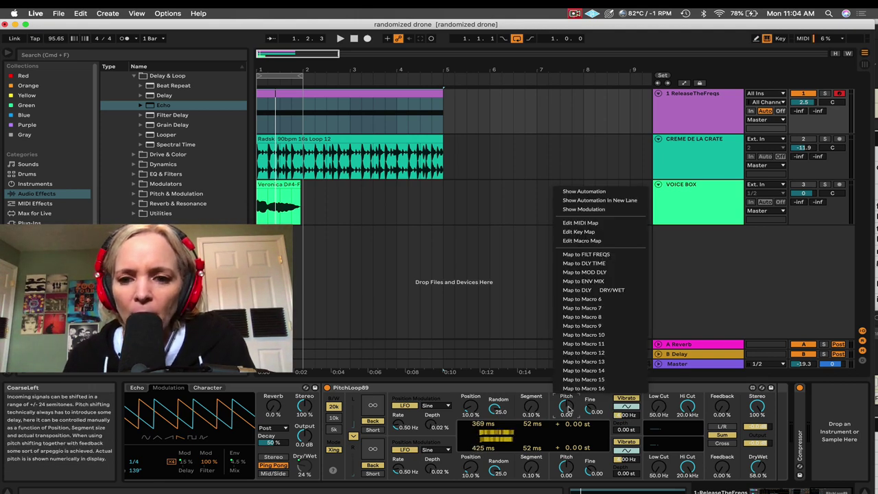
pyautogui.click(617, 306)
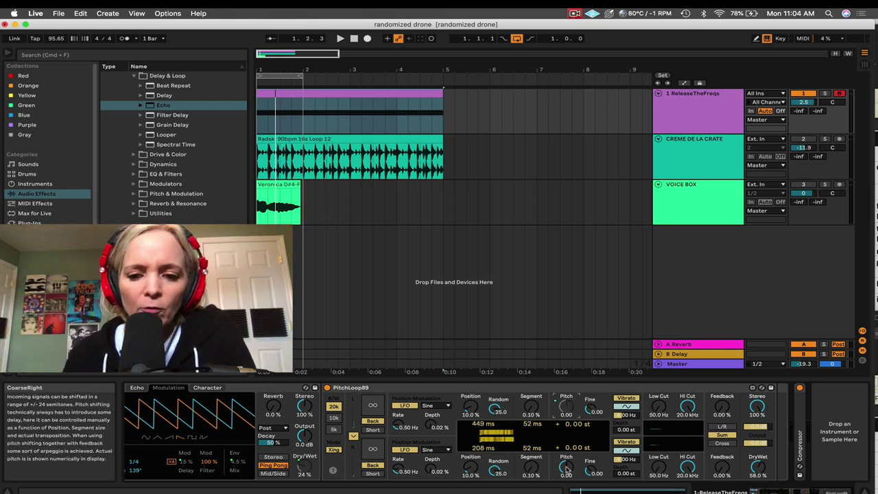
pyautogui.hscroll(-5, 278, 436)
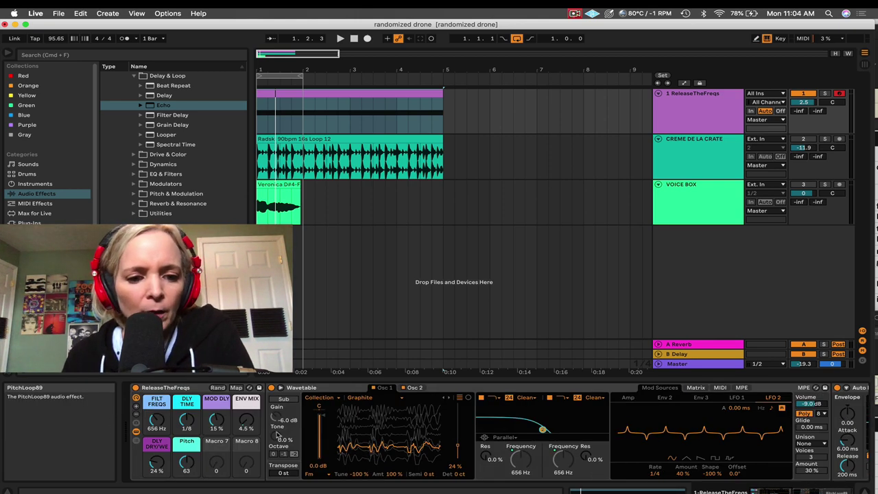
# - Randomize the rack macros seven times, settling on Pitch 69, FILT FREQS 679 Hz, DLY DRY/WET 75%
pyautogui.click(218, 388)
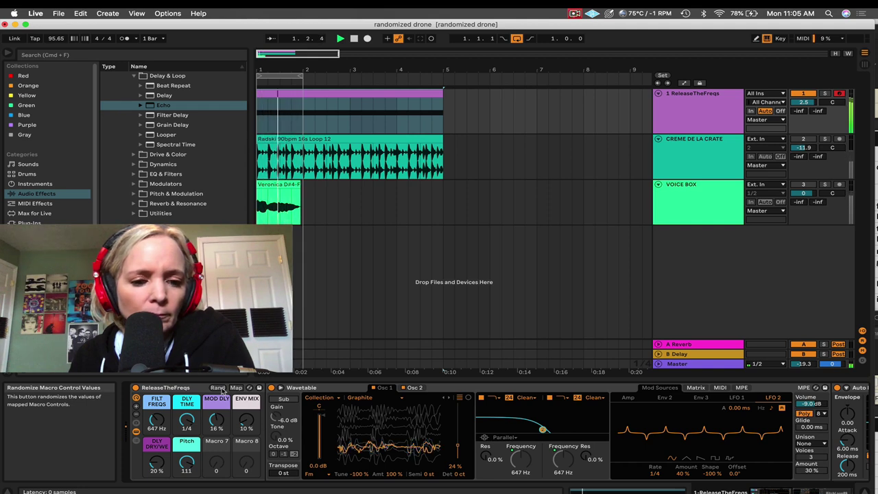
pyautogui.click(218, 389)
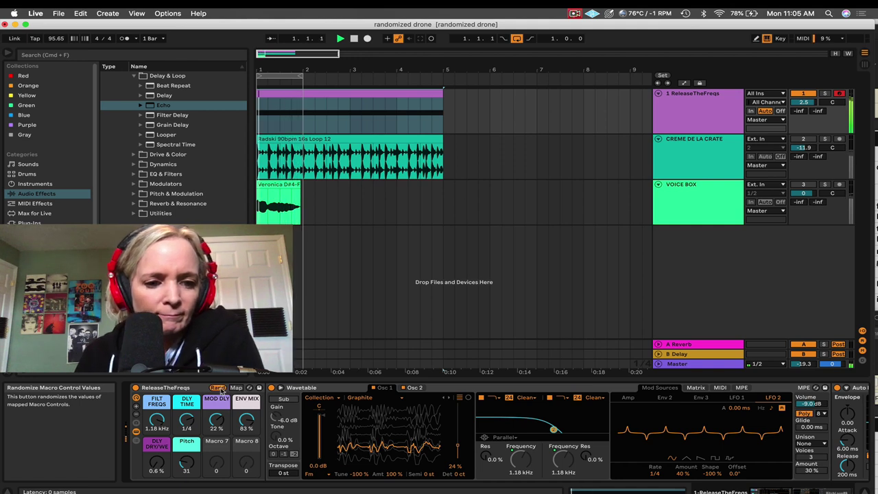
pyautogui.click(218, 389)
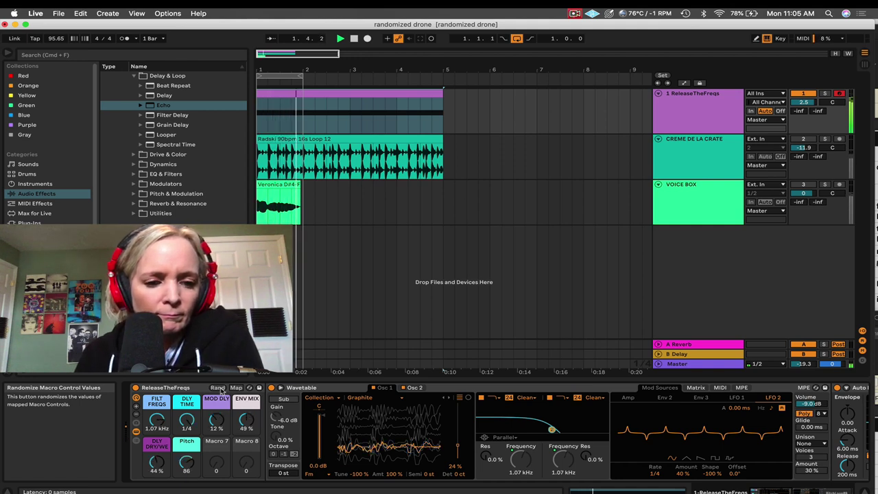
pyautogui.click(218, 389)
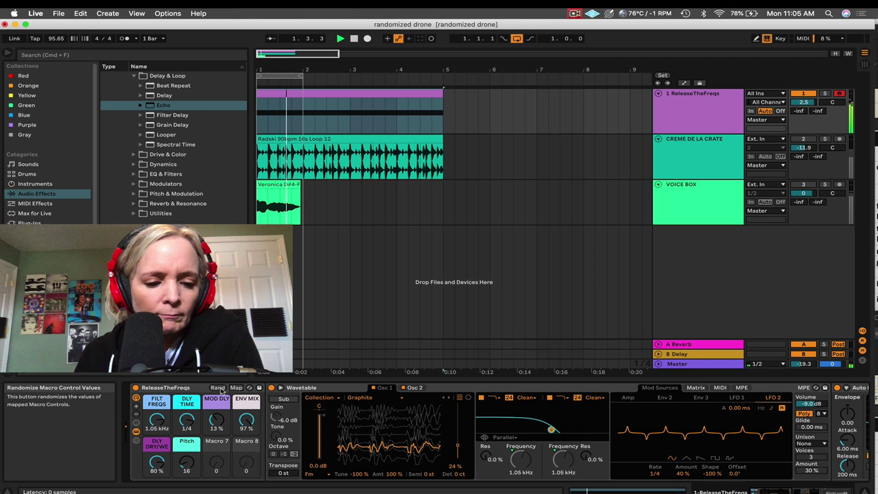
pyautogui.click(219, 388)
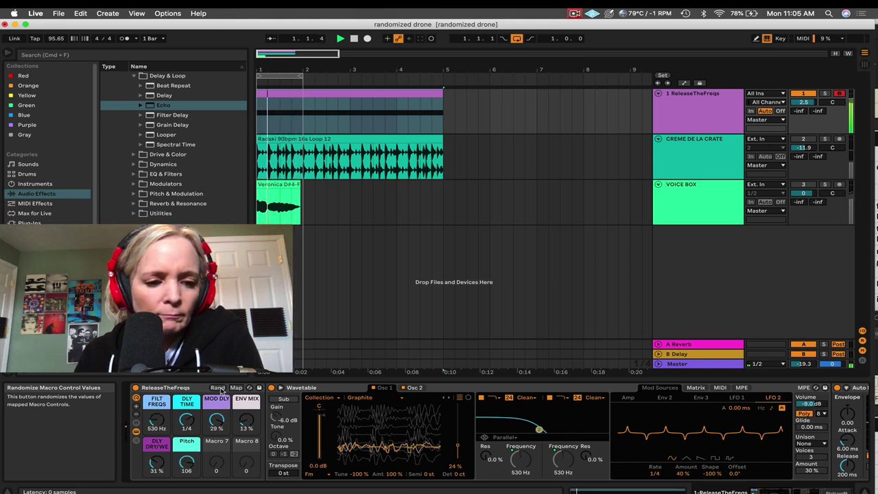
pyautogui.click(218, 388)
pyautogui.click(218, 389)
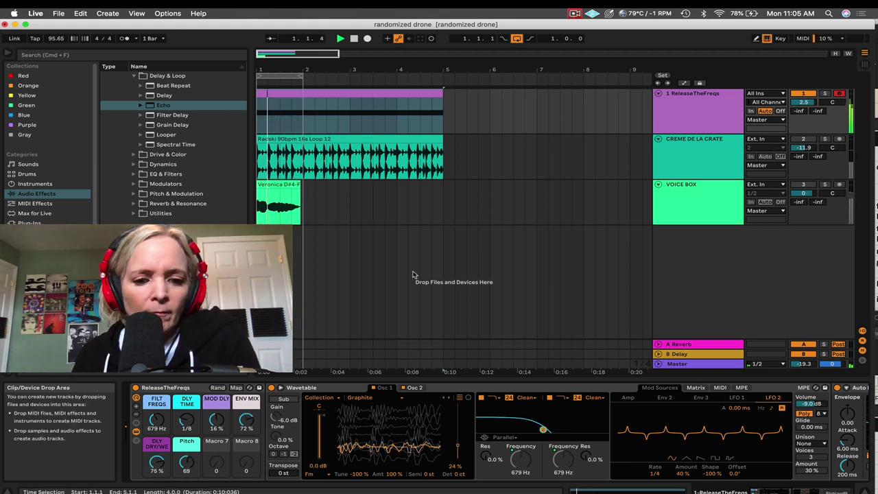
# - Unmute the CREME DE LA CRATE track, select the Radski clip, and play from the start
pyautogui.click(712, 154)
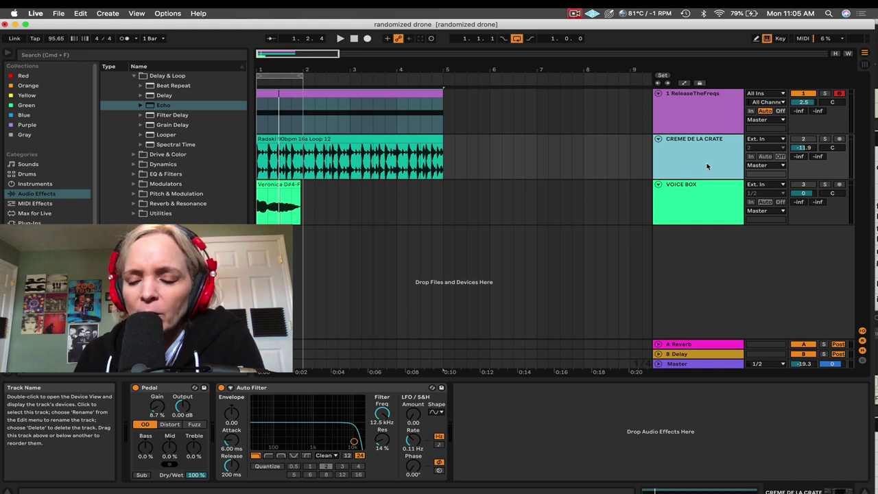
pyautogui.click(812, 142)
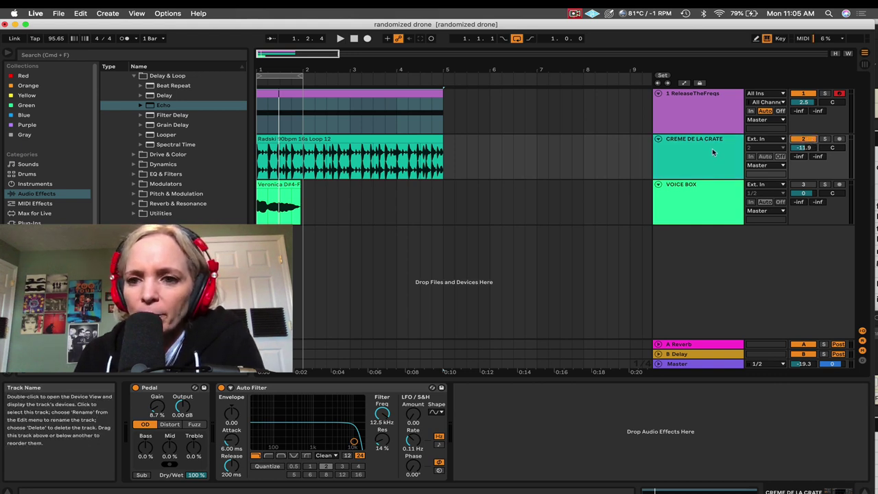
pyautogui.click(439, 150)
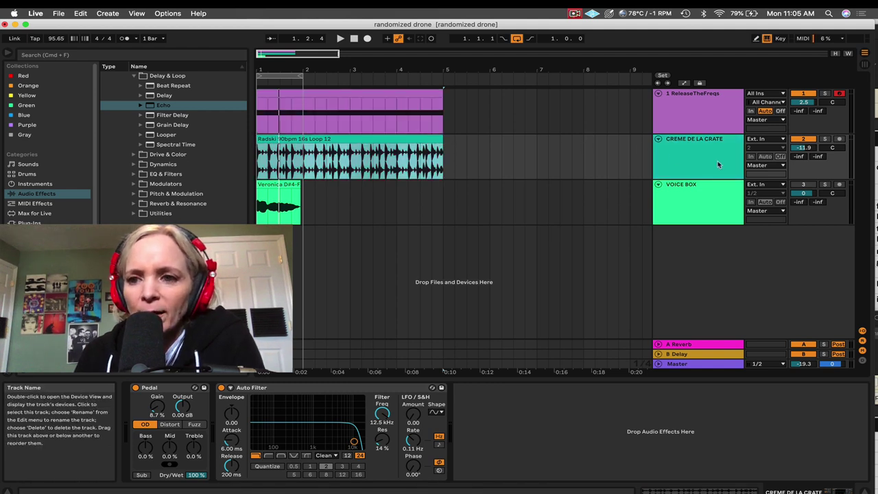
pyautogui.press('space')
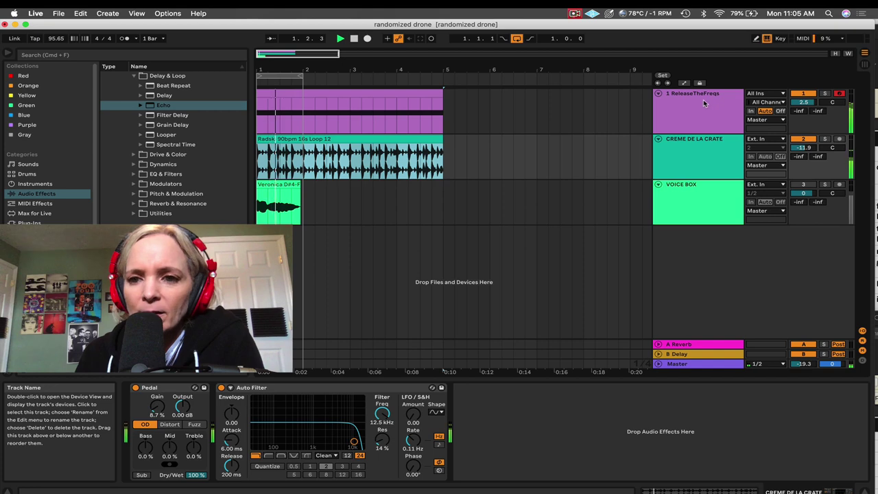
# - Randomize the ReleaseTheFreqs macros six times, ending at Pitch 99, FILT FREQS 571 Hz, ENV MIX 62%
pyautogui.click(725, 108)
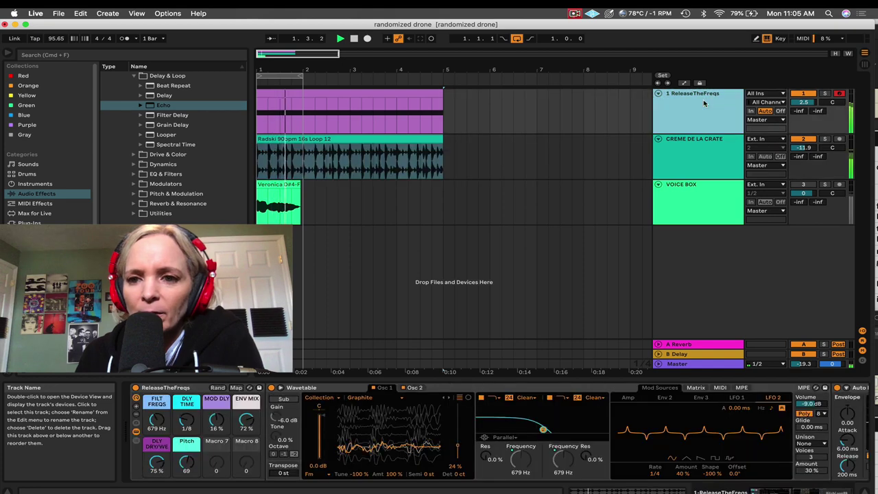
pyautogui.click(219, 388)
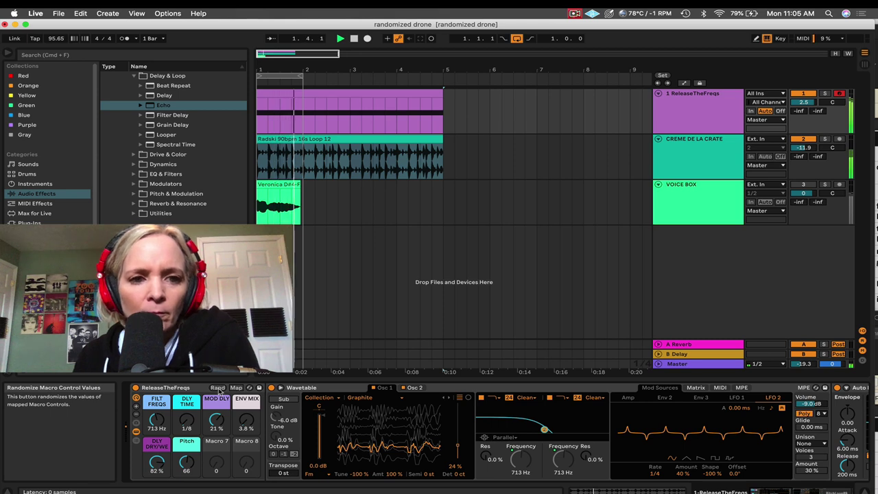
pyautogui.click(218, 388)
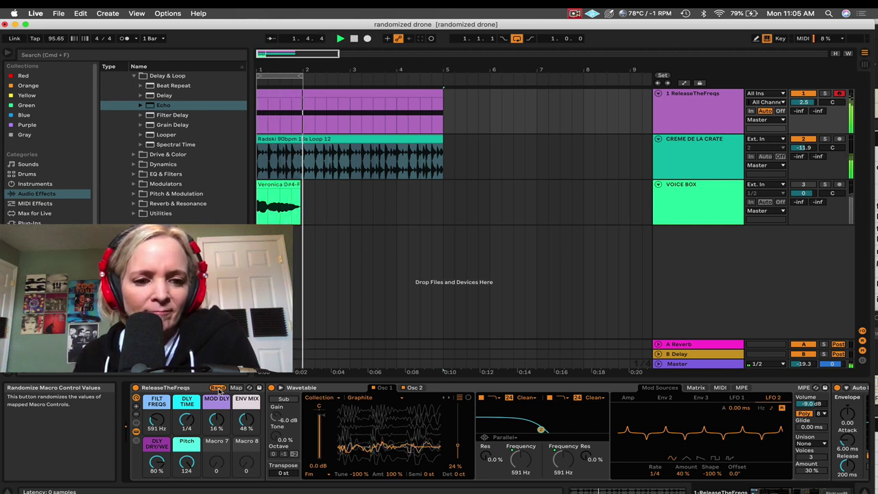
pyautogui.click(218, 388)
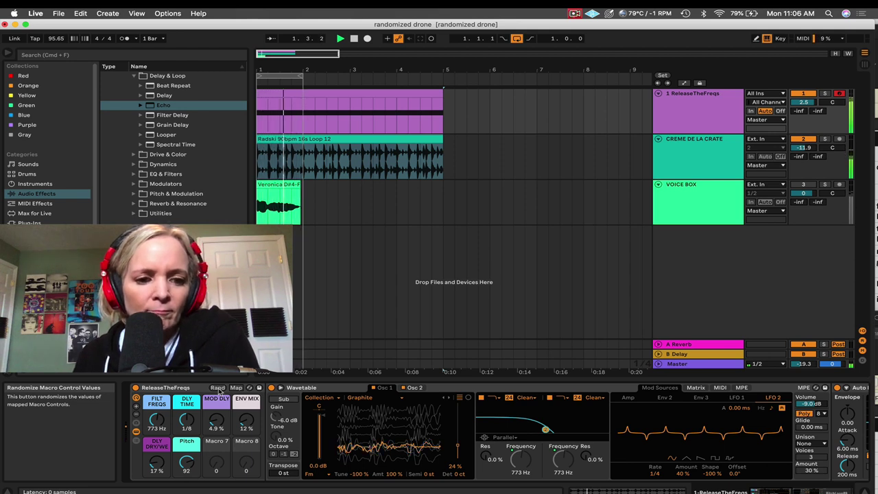
pyautogui.click(218, 389)
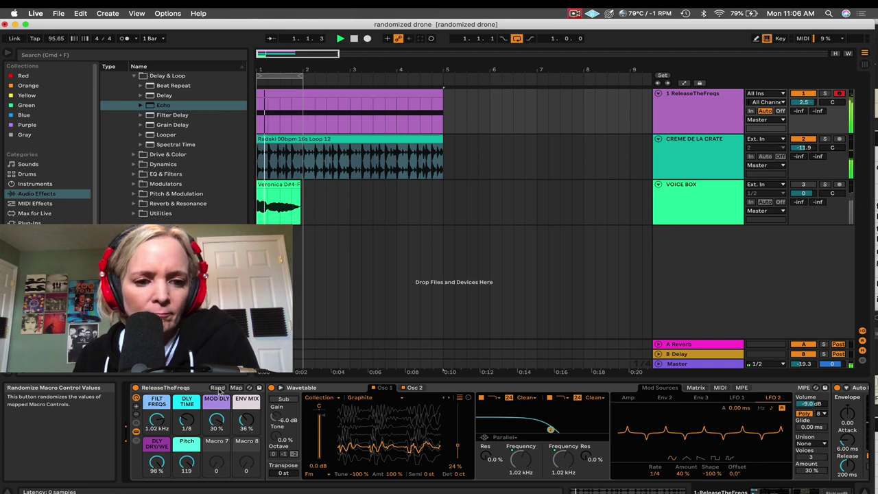
pyautogui.click(218, 388)
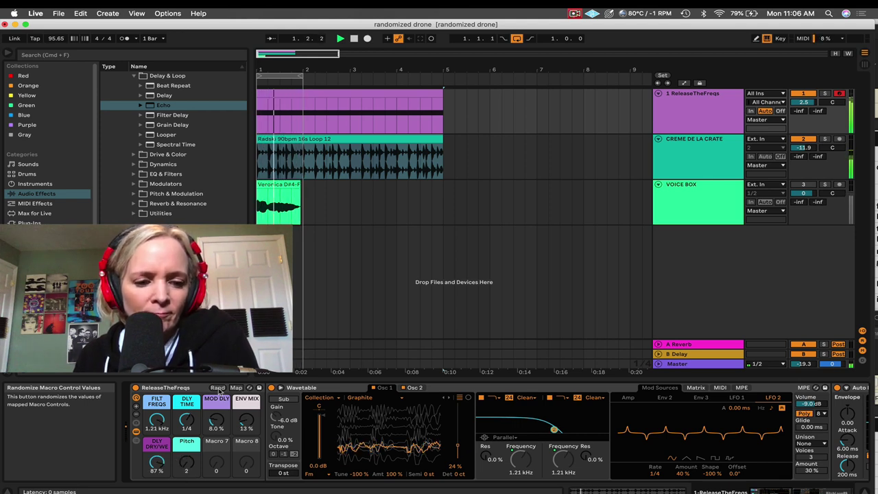
pyautogui.click(218, 388)
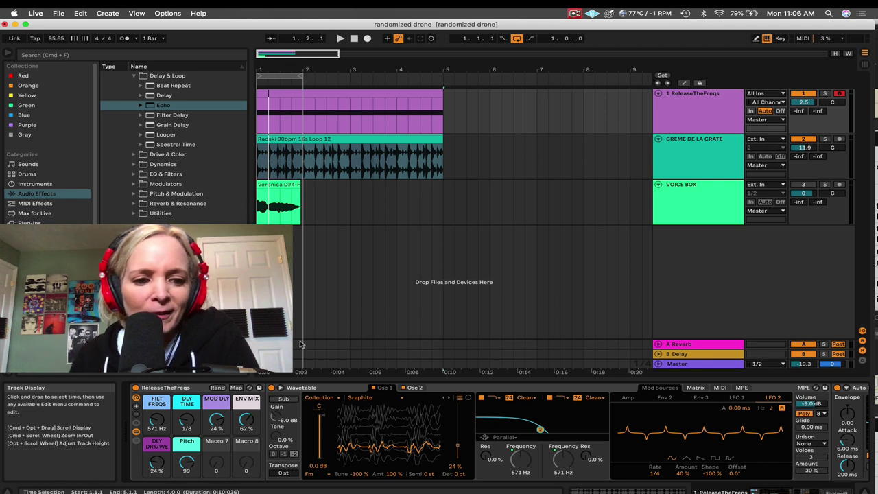
# - Scroll the drone's device chain over to Echo and PitchLoop89, now reading +14.00 st pitch
pyautogui.click(198, 426)
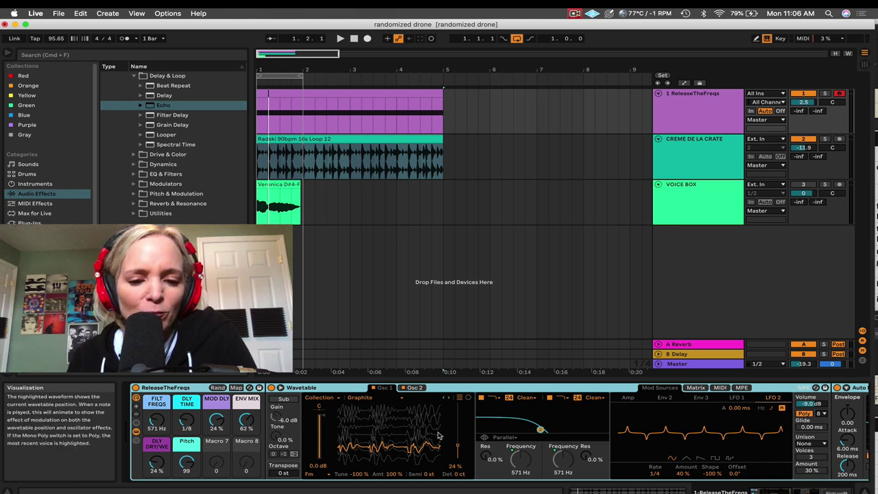
pyautogui.hscroll(10, 439, 436)
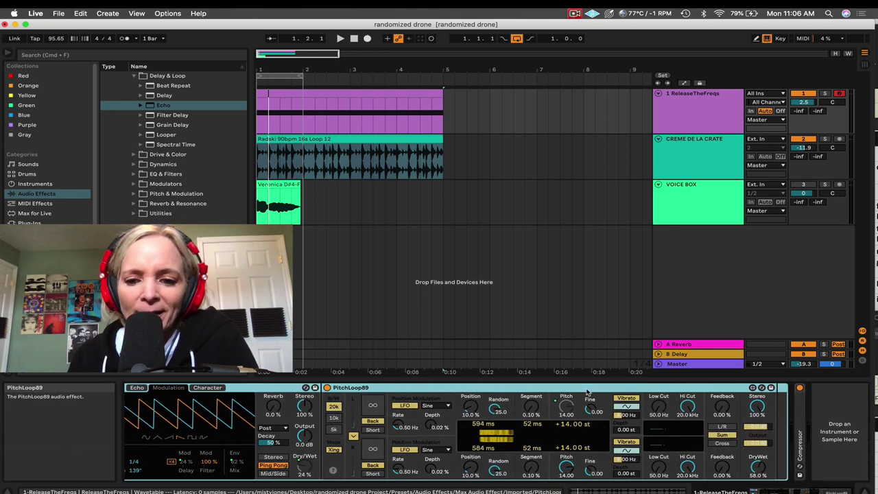